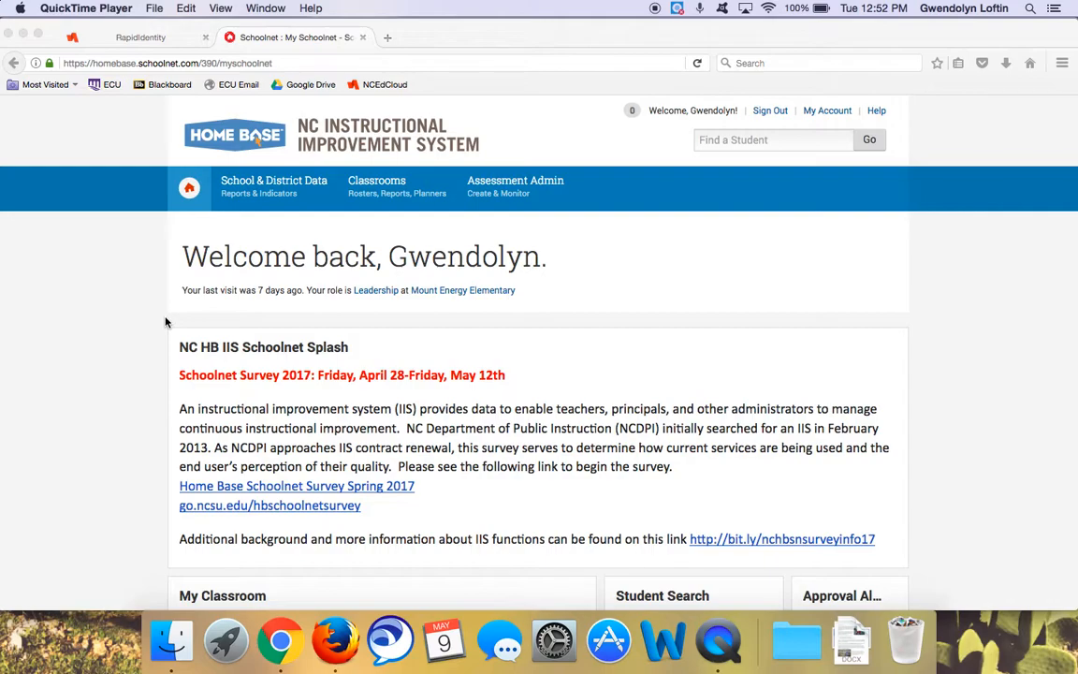
# Start creating an express test from the Assessment Admin create options
pyautogui.click(511, 187)
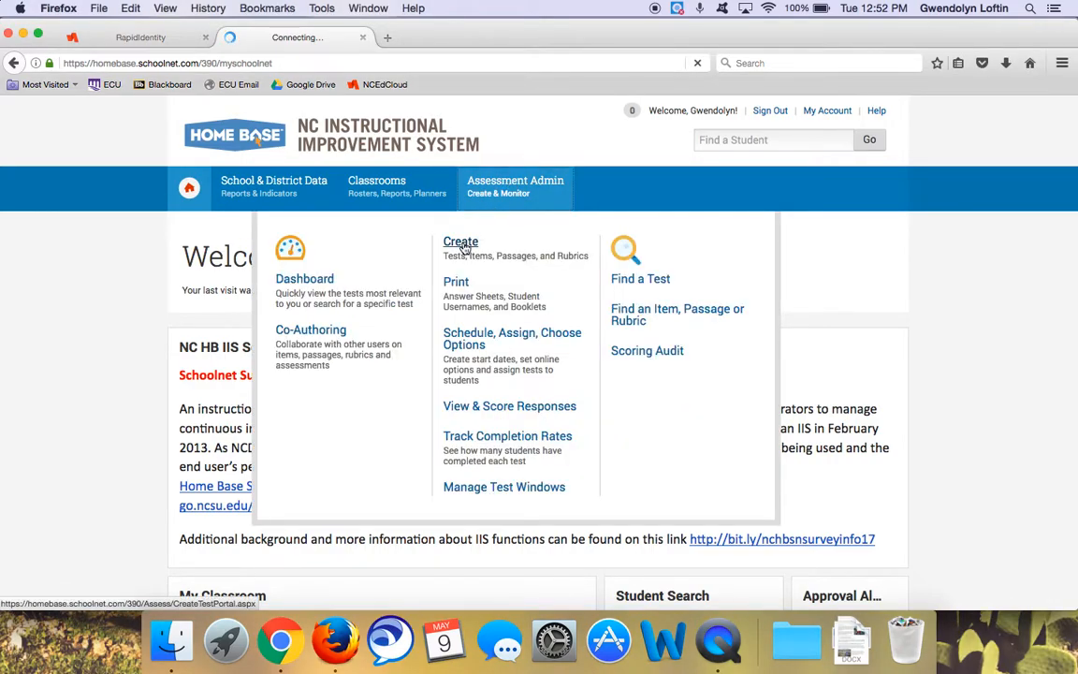
pyautogui.click(461, 242)
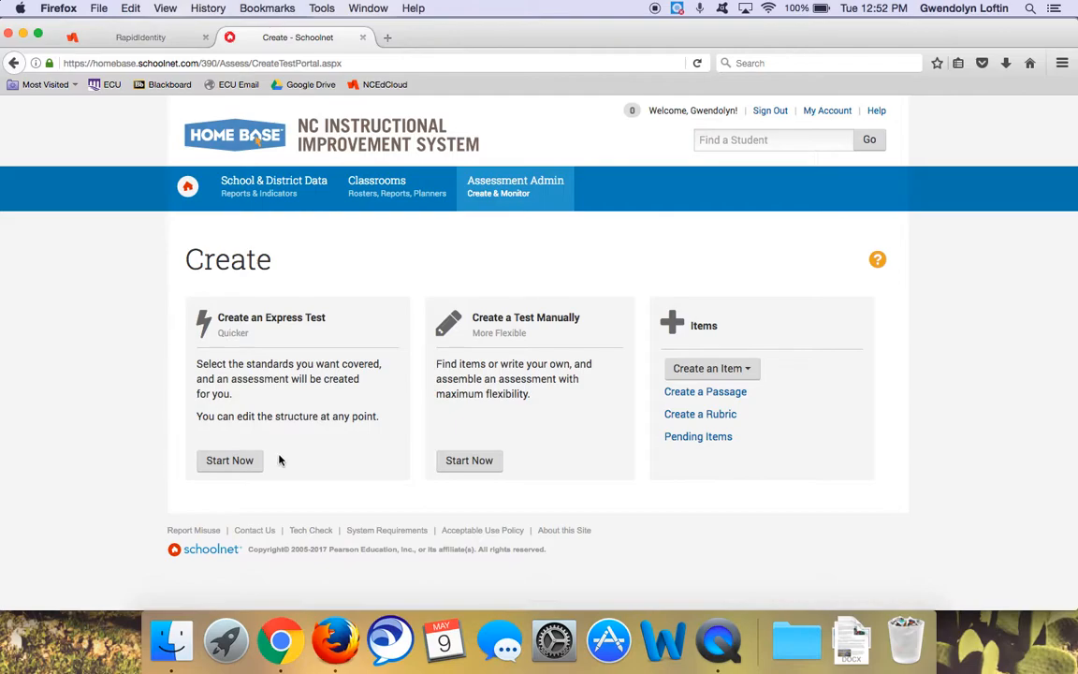
pyautogui.click(249, 468)
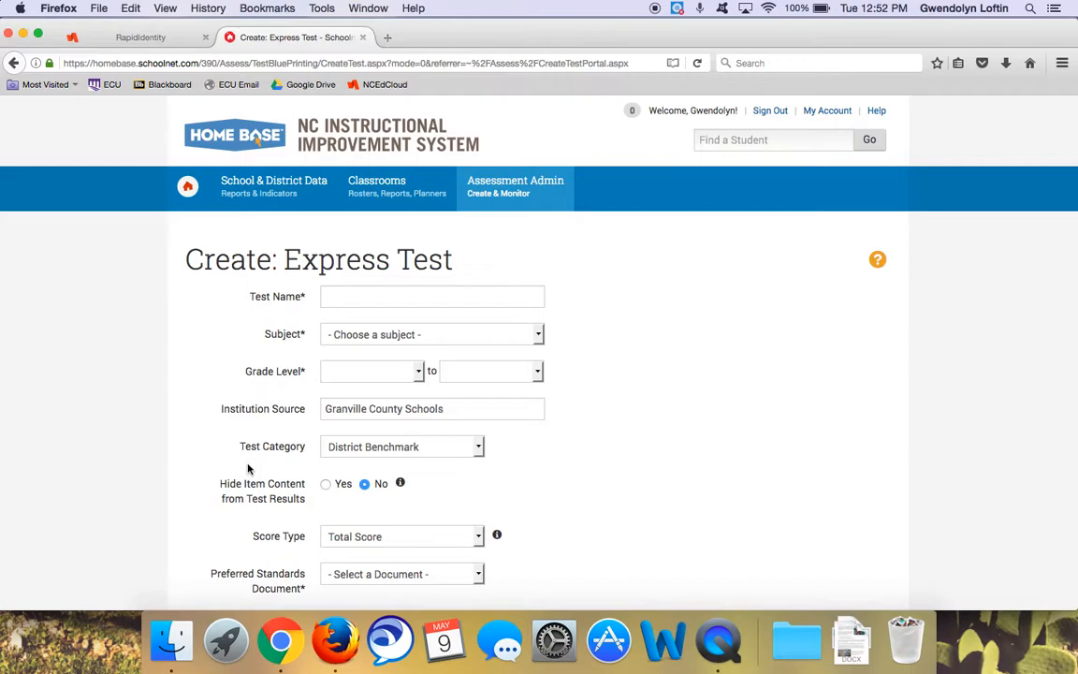
# Name the express test Reading Practice and set its subject to English Language and Literature
pyautogui.click(422, 296)
pyautogui.write('Reading ')
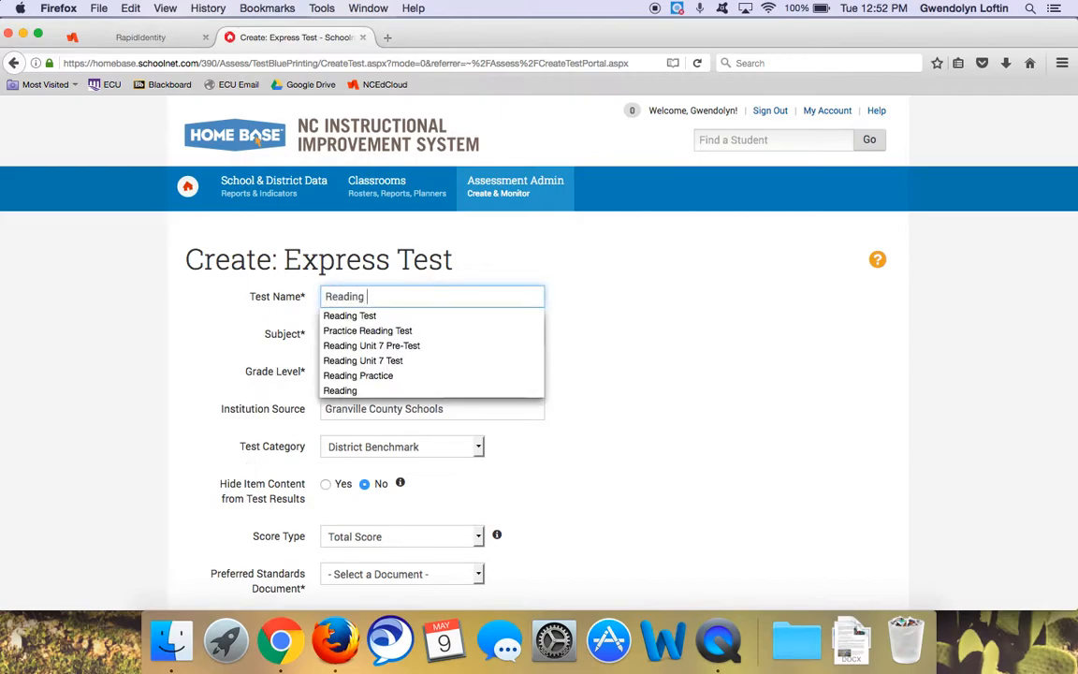
pyautogui.write('Practice')
pyautogui.press('Tab')
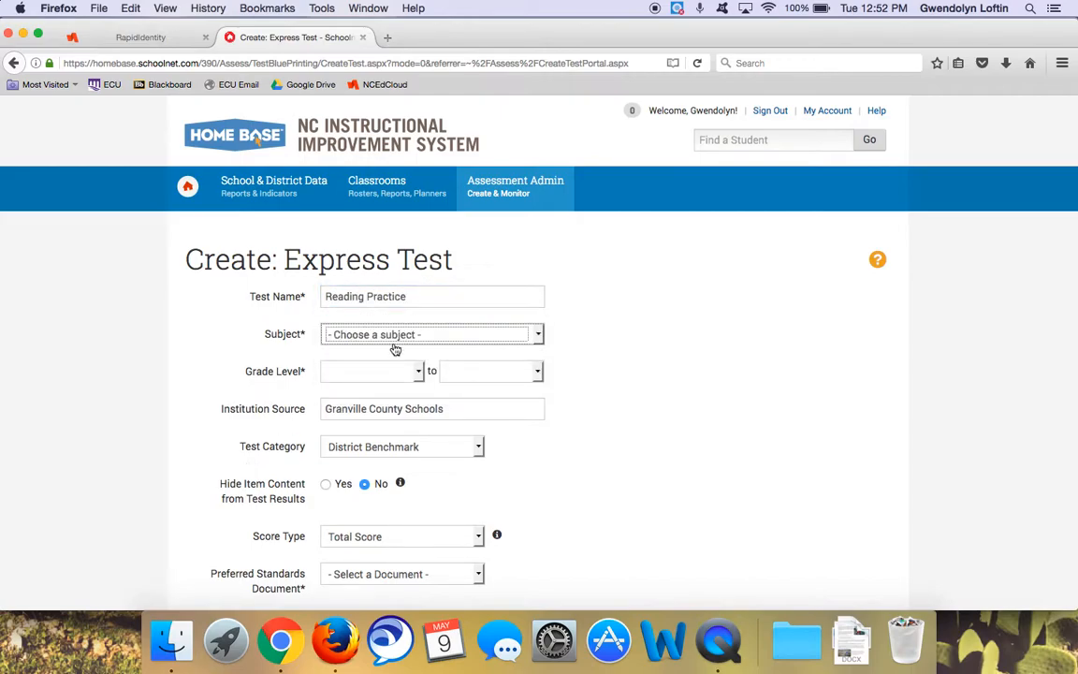
pyautogui.click(394, 343)
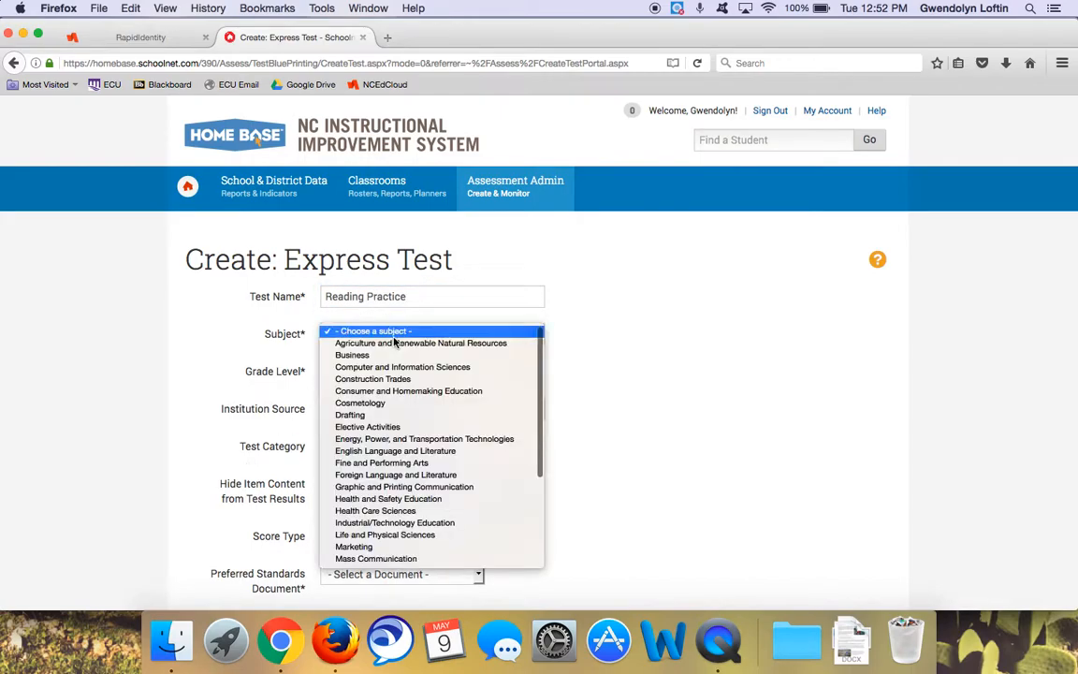
pyautogui.click(392, 456)
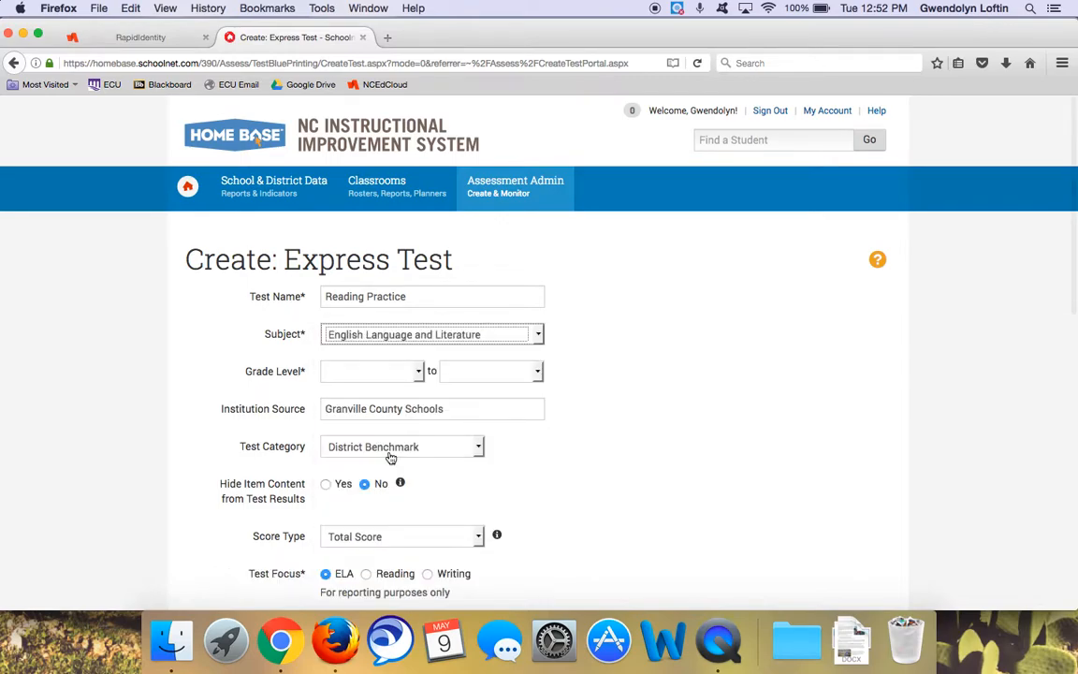
# Set the test's grade level to 04 - Fourth Grade and its category to My Classroom
pyautogui.scroll(-2, 684, 348)
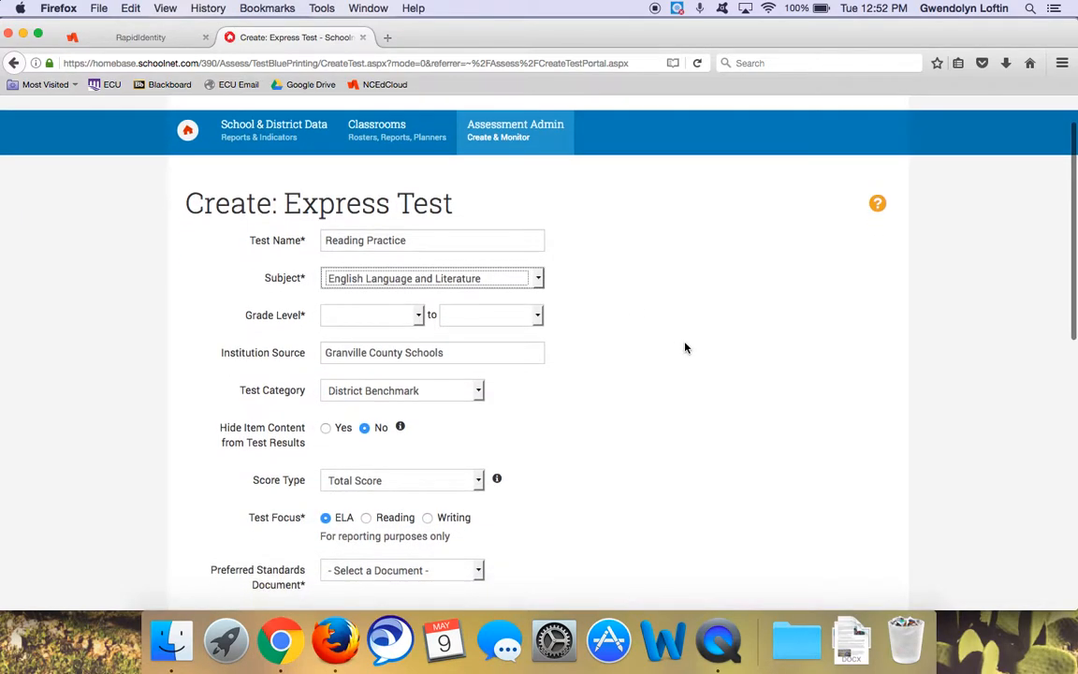
pyautogui.click(401, 322)
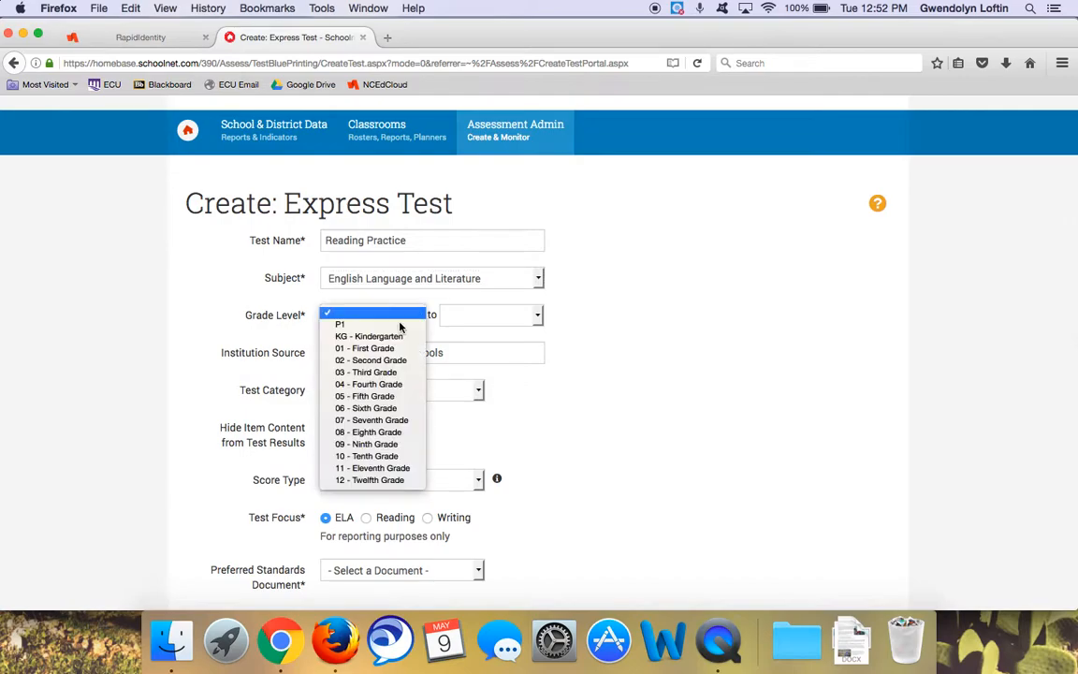
pyautogui.click(374, 383)
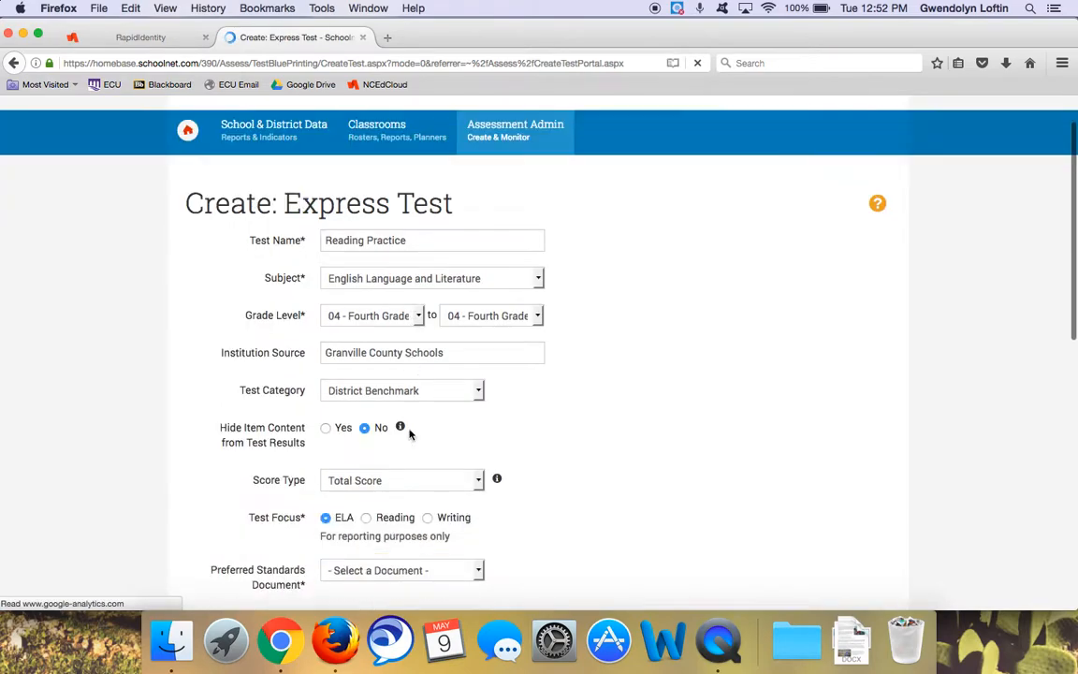
pyautogui.click(378, 391)
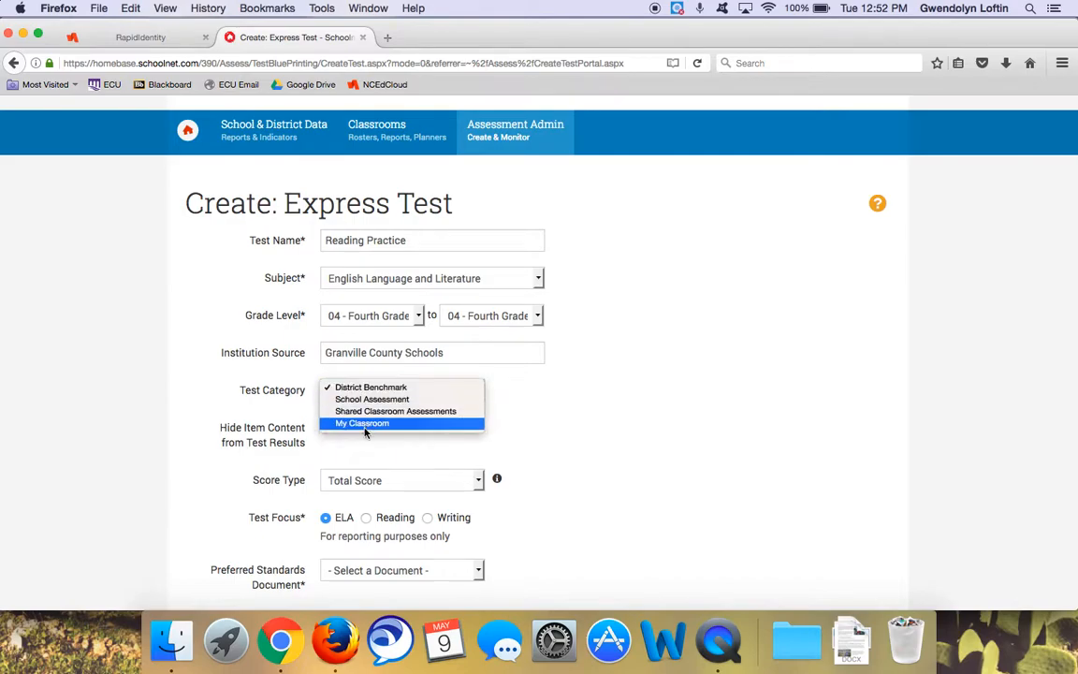
pyautogui.click(365, 424)
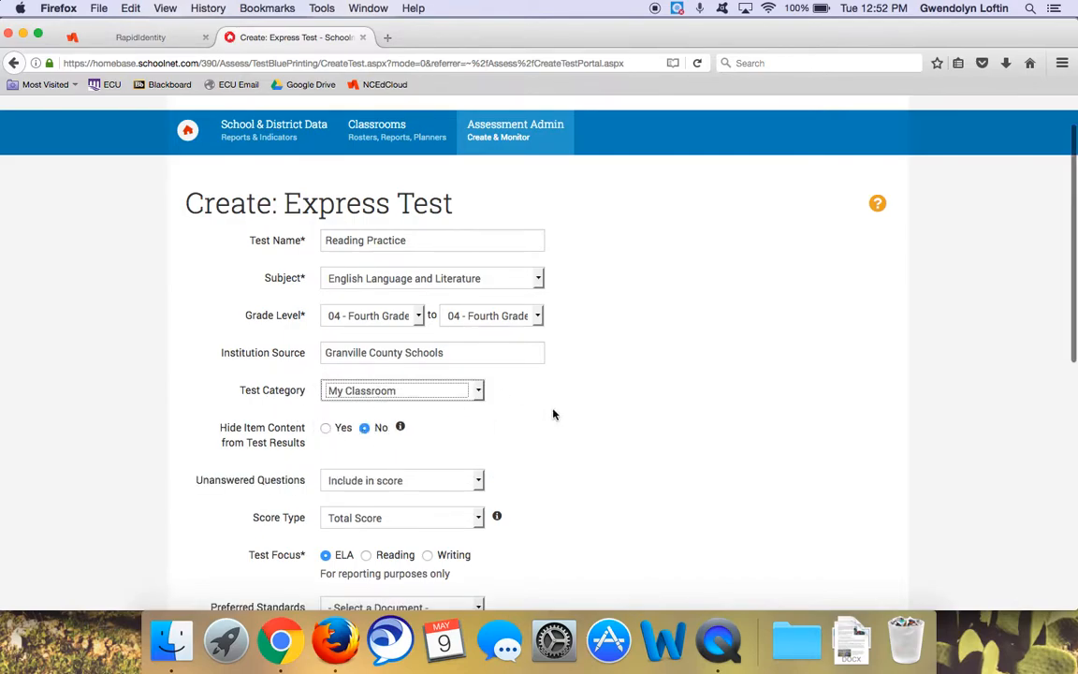
# Set the test's preferred standards document to *English Language Arts
pyautogui.scroll(-3, 553, 414)
pyautogui.scroll(-1, 553, 413)
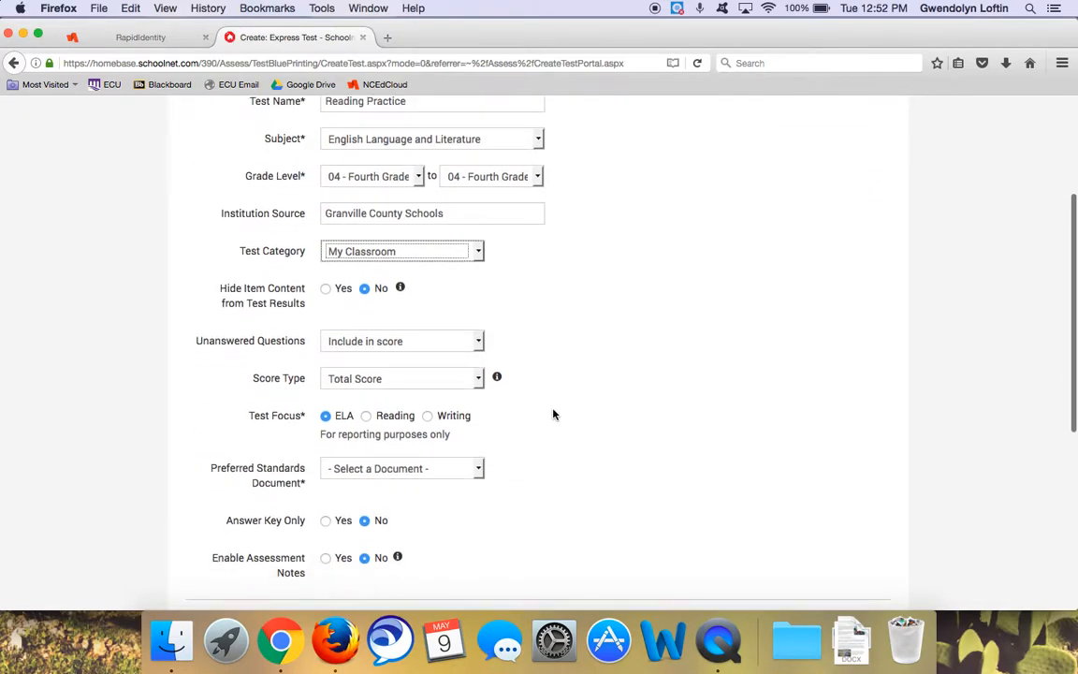
pyautogui.click(460, 471)
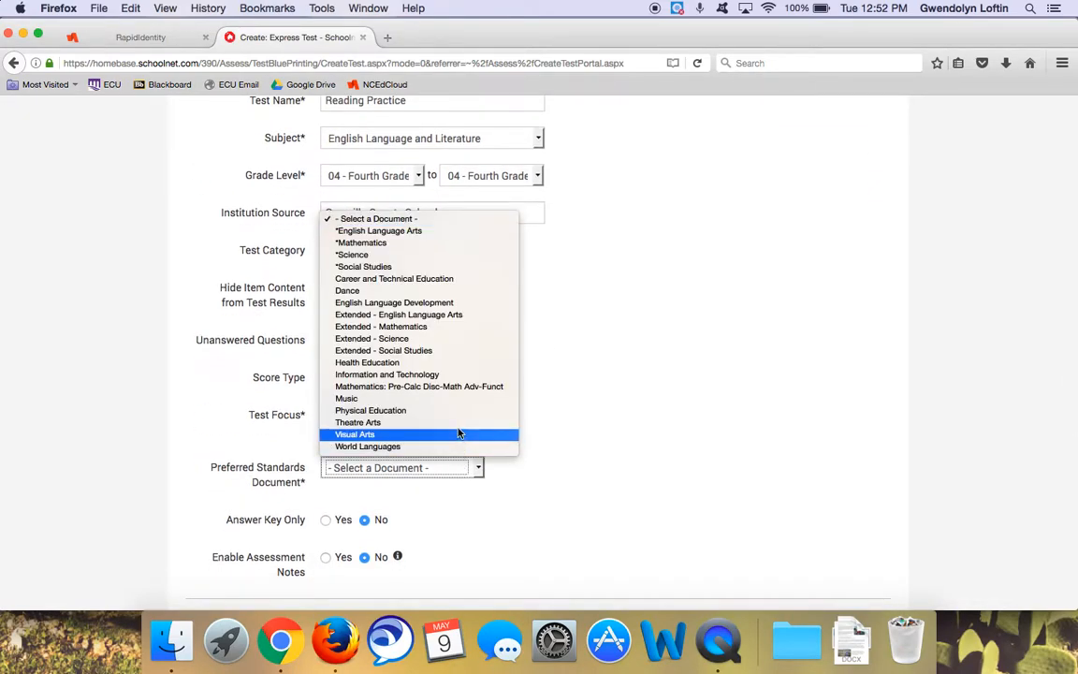
pyautogui.click(458, 231)
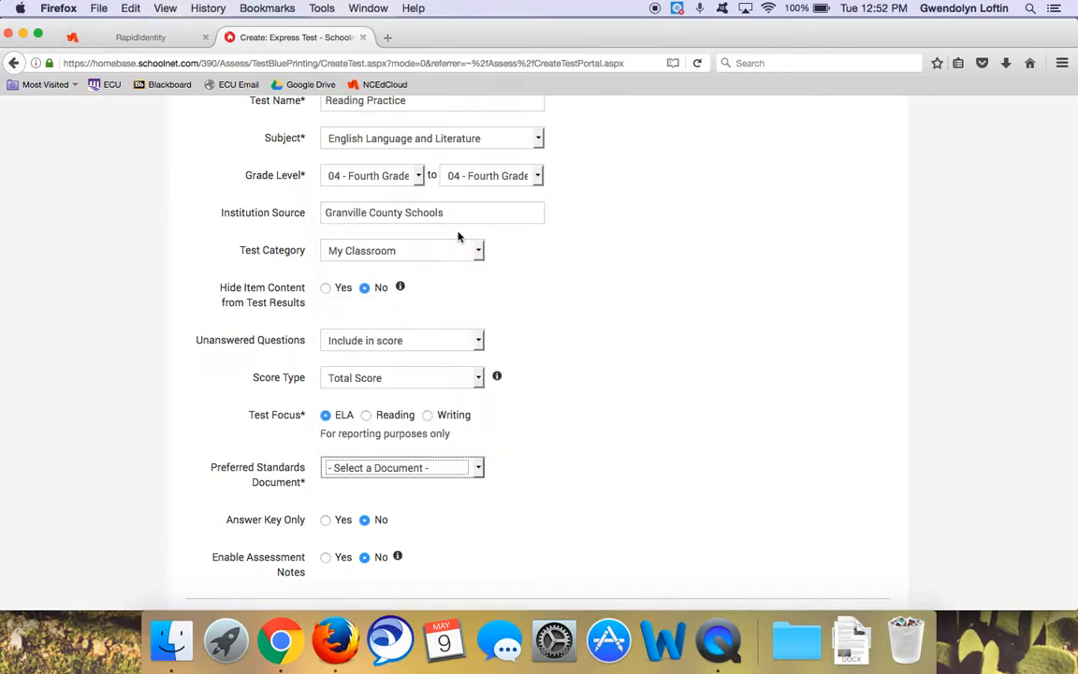
pyautogui.scroll(3, 643, 350)
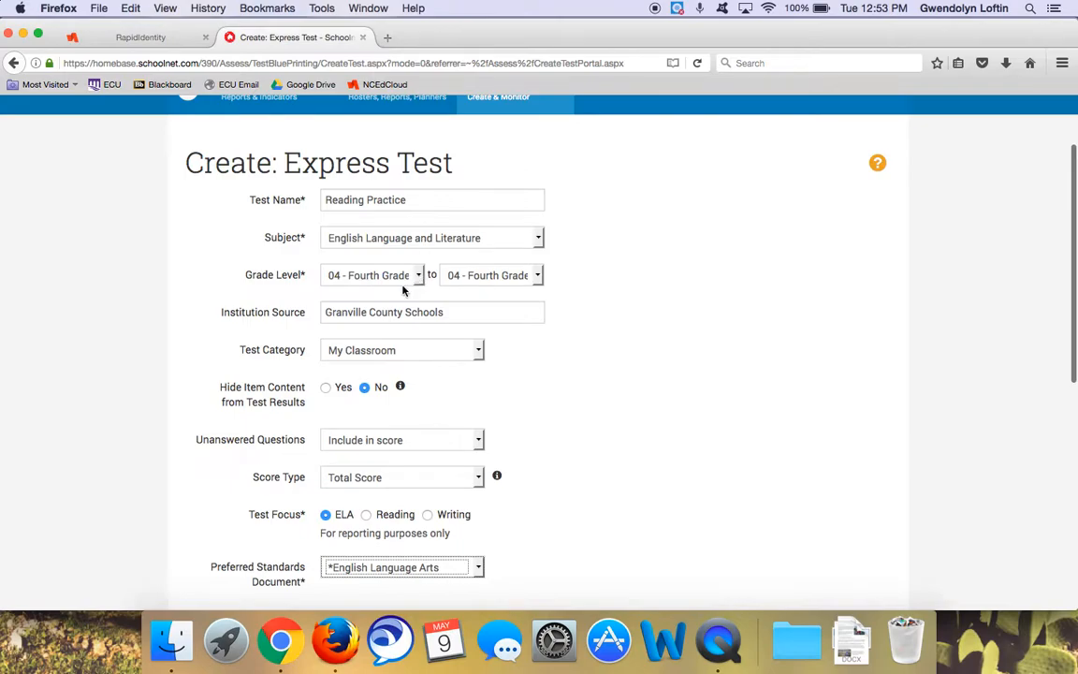
# Look over the Test Settings and Test Item Defaults sections of the express test form
pyautogui.scroll(-5, 364, 260)
pyautogui.scroll(-3, 472, 353)
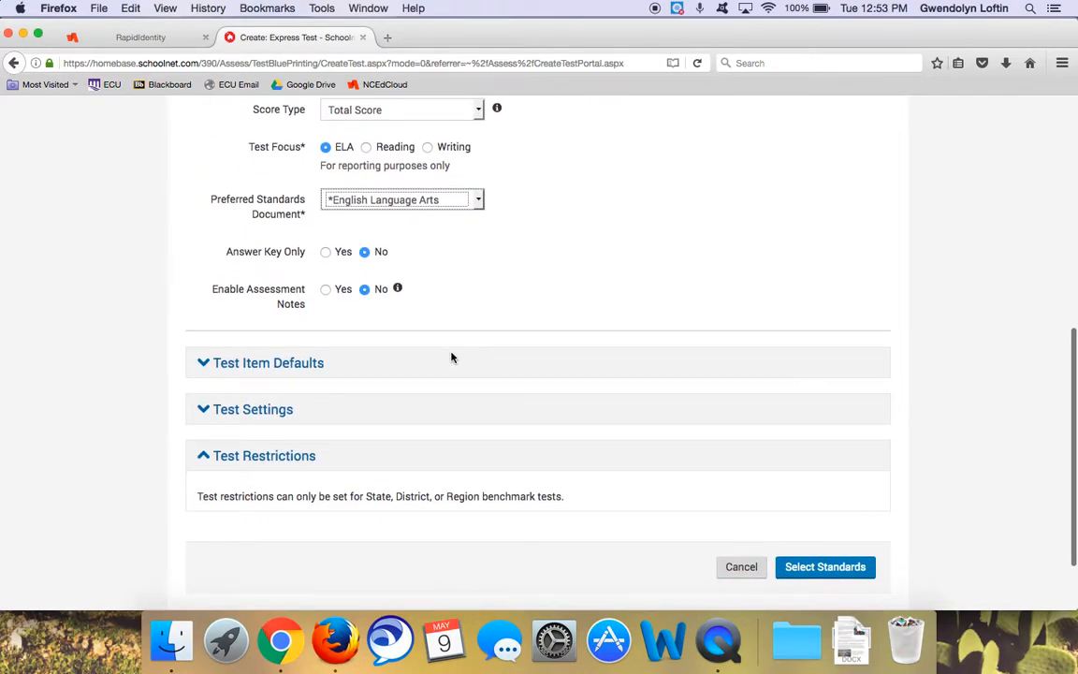
pyautogui.click(203, 412)
pyautogui.click(203, 414)
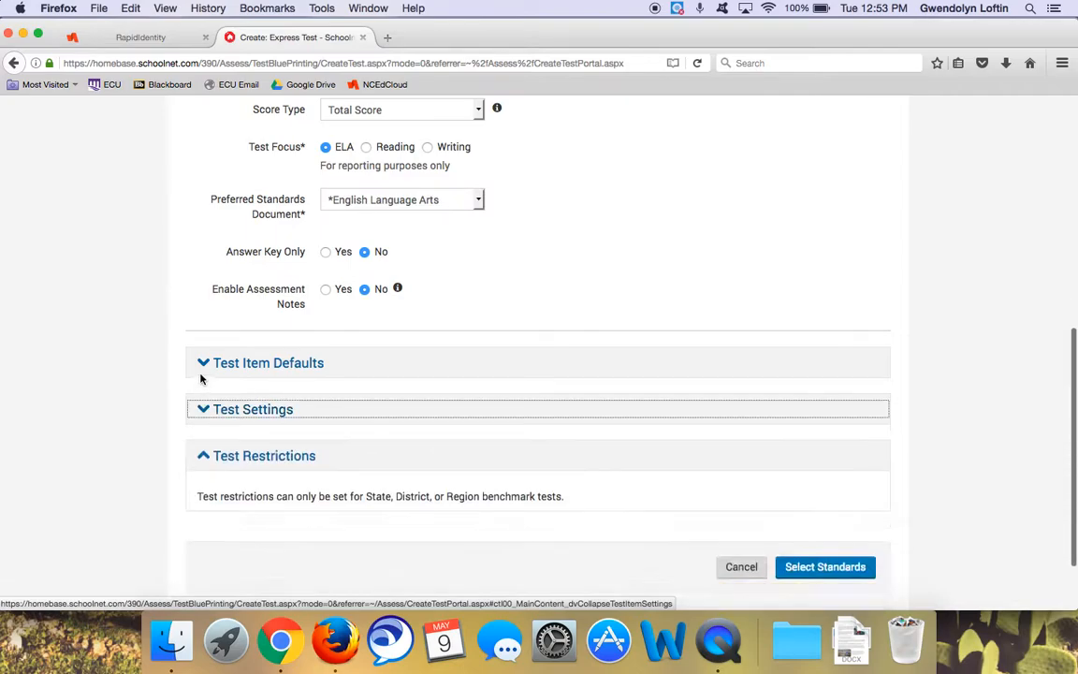
pyautogui.click(201, 370)
pyautogui.click(201, 367)
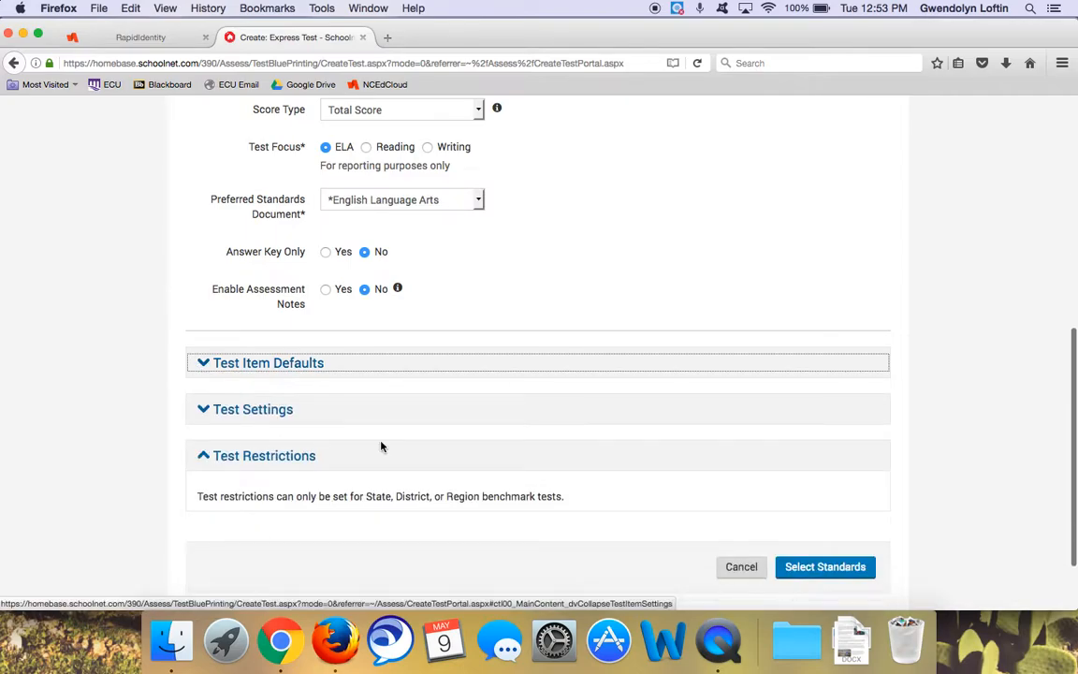
pyautogui.scroll(-2, 380, 445)
pyautogui.scroll(2, 636, 368)
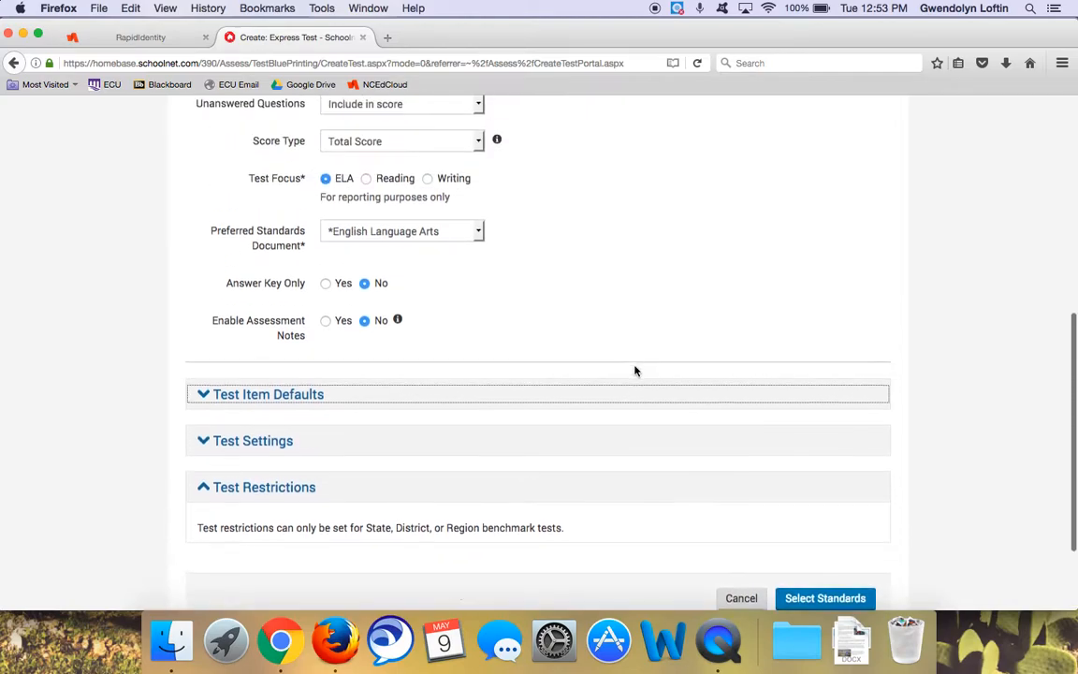
pyautogui.scroll(-1, 655, 383)
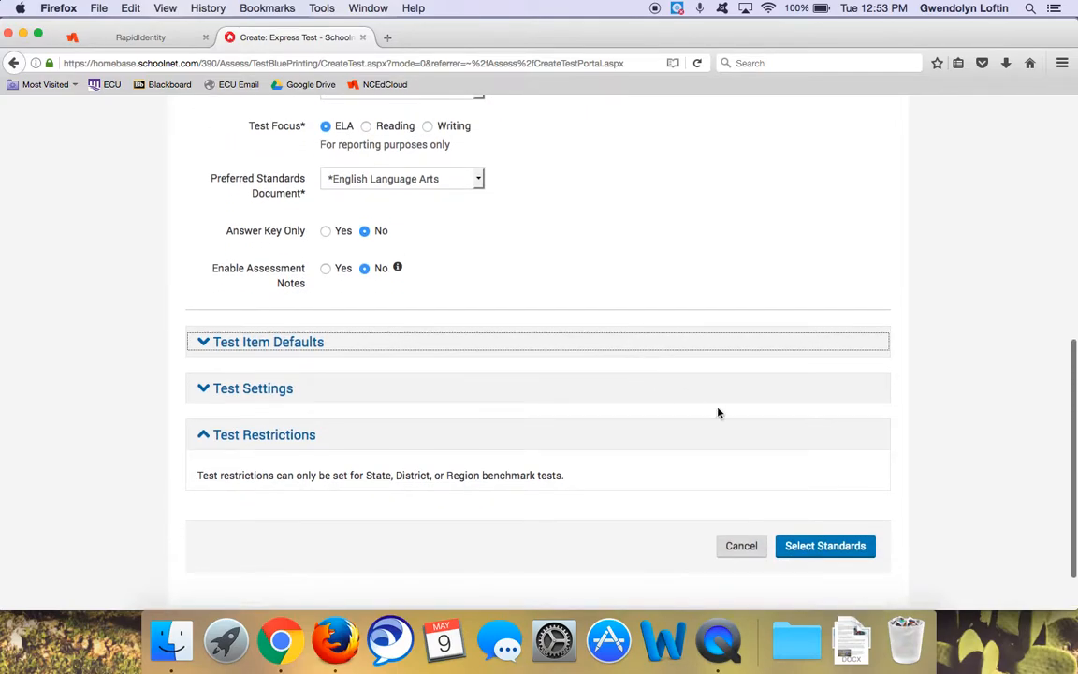
# Proceed to selecting standards and expand CCSS.ELA-Literacy.R.4: Reading down through RI.4: Informational Text to the Key Ideas and Details standards
pyautogui.click(832, 552)
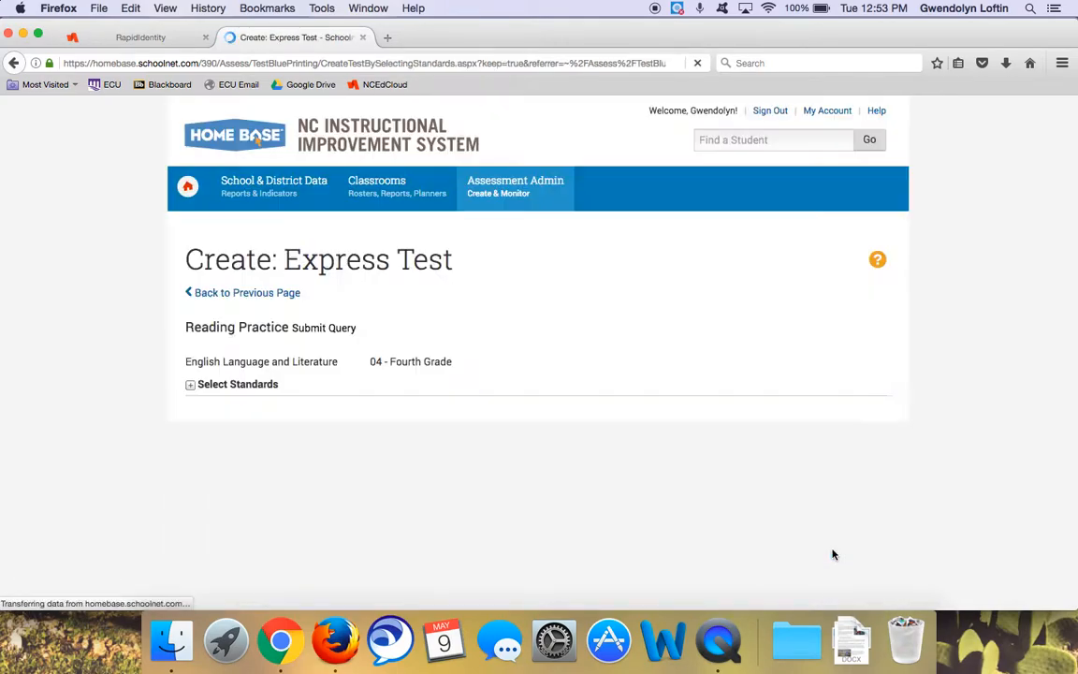
pyautogui.scroll(-5, 832, 555)
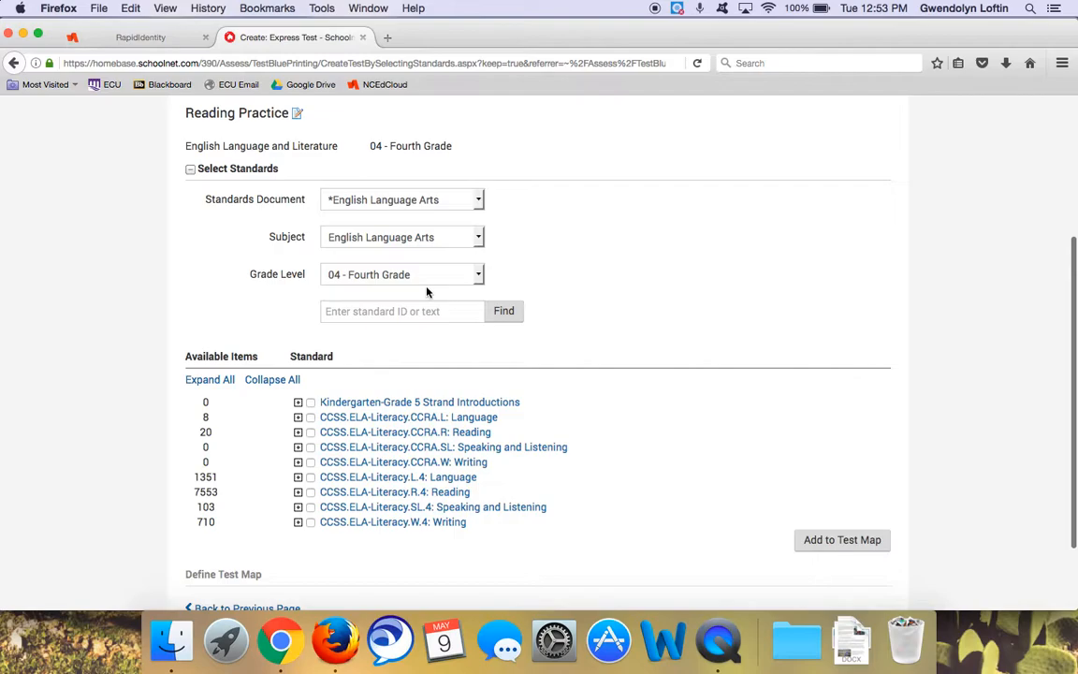
pyautogui.scroll(-2, 312, 452)
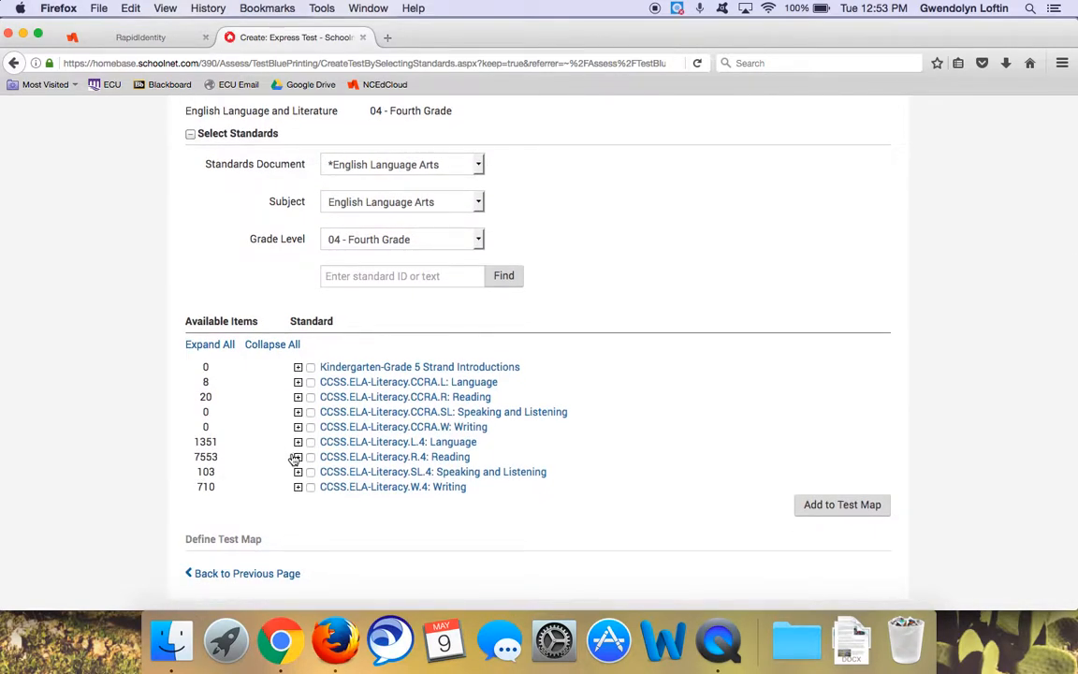
pyautogui.scroll(-1, 296, 459)
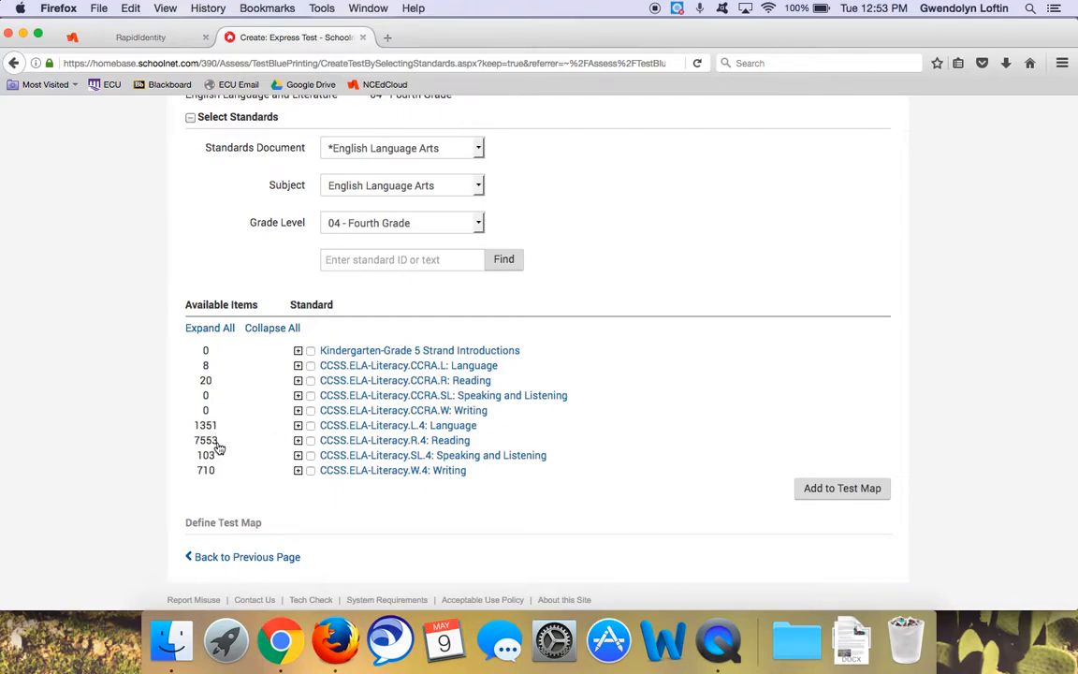
pyautogui.click(298, 441)
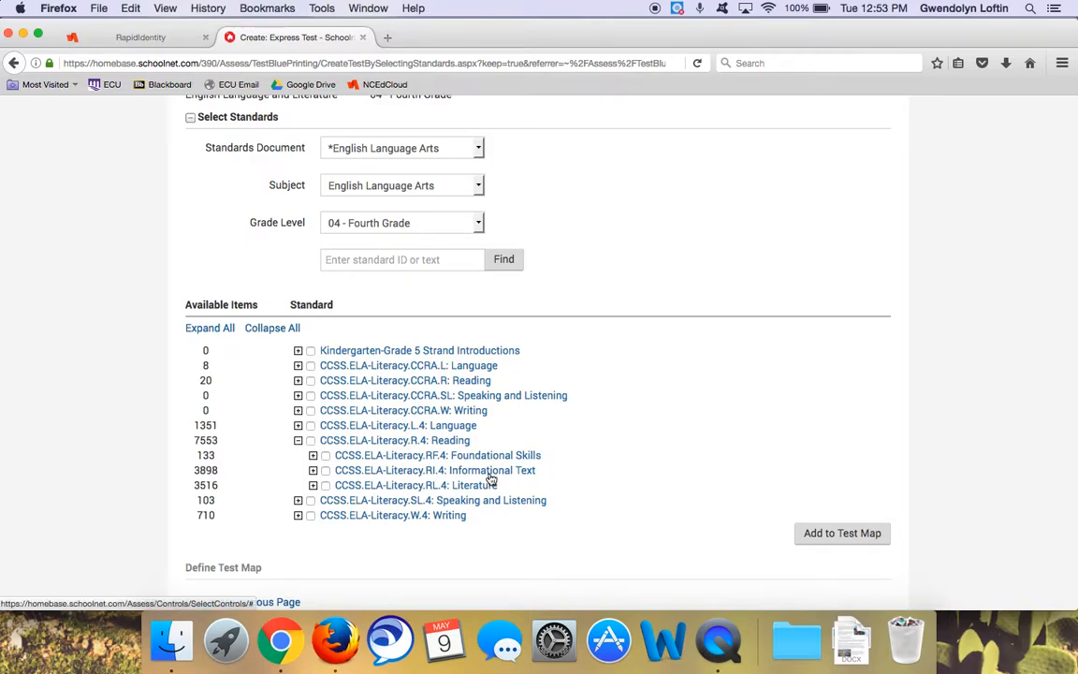
pyautogui.click(312, 470)
pyautogui.scroll(-1, 337, 496)
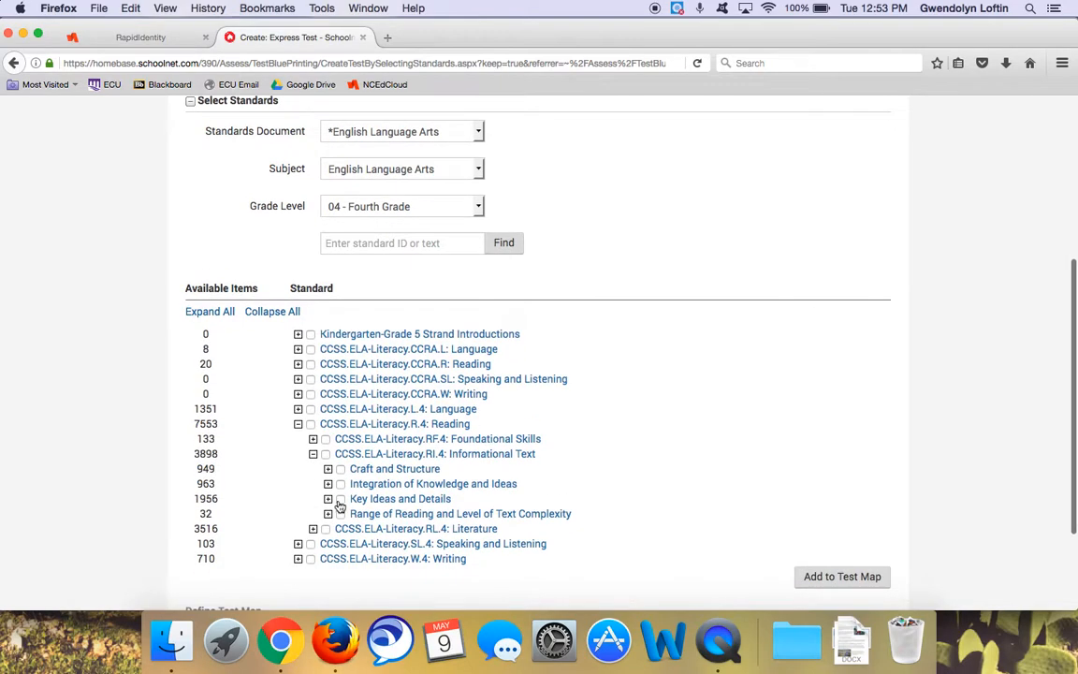
pyautogui.click(328, 500)
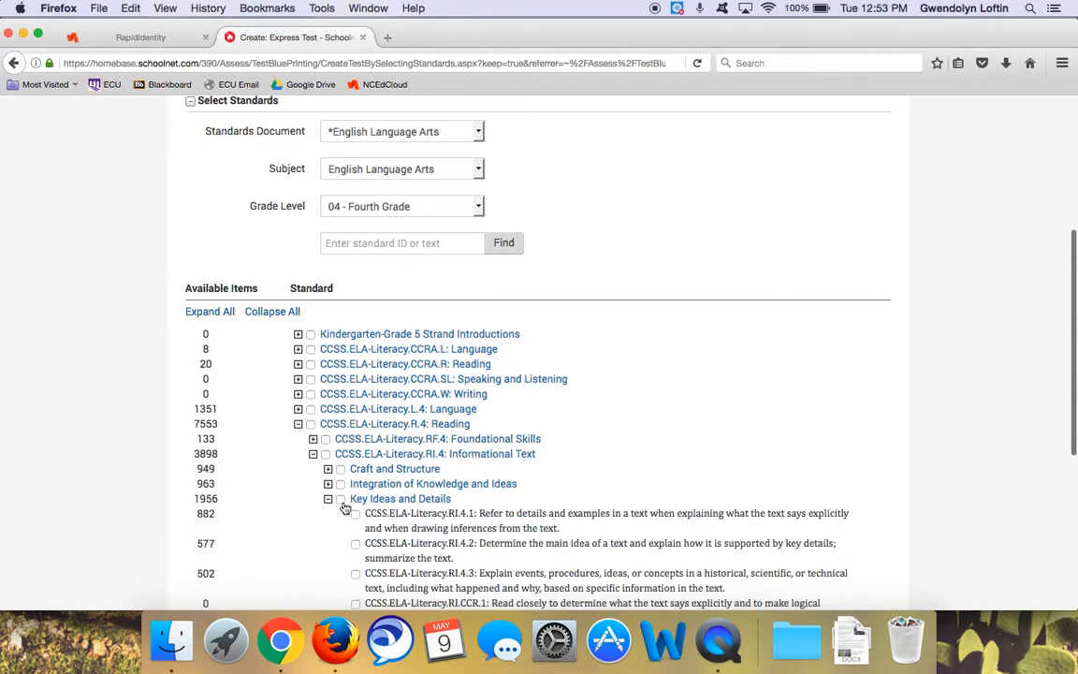
# Select the whole Key Ideas and Details group under Informational Text and add it to the test map
pyautogui.click(340, 499)
pyautogui.scroll(-3, 353, 405)
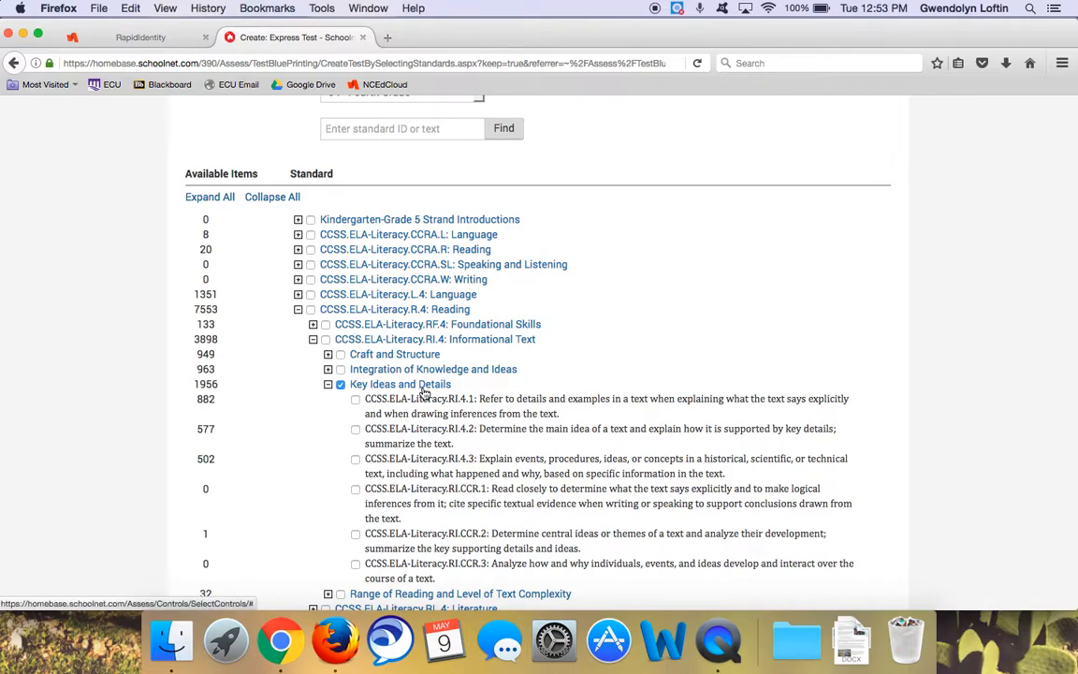
pyautogui.scroll(-5, 426, 397)
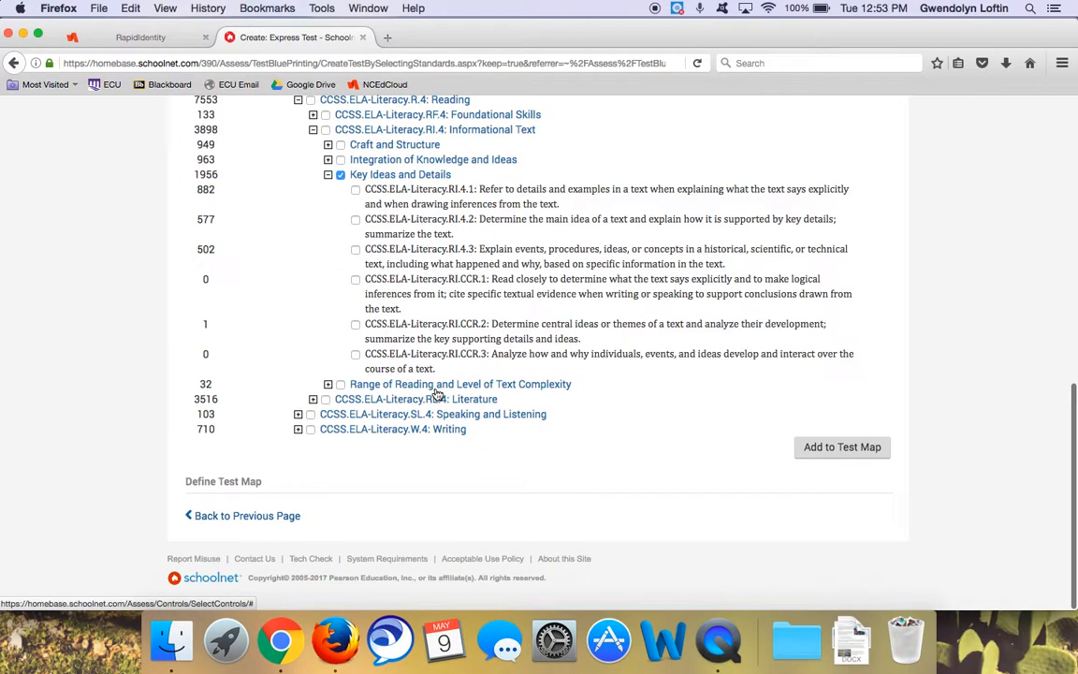
pyautogui.click(829, 450)
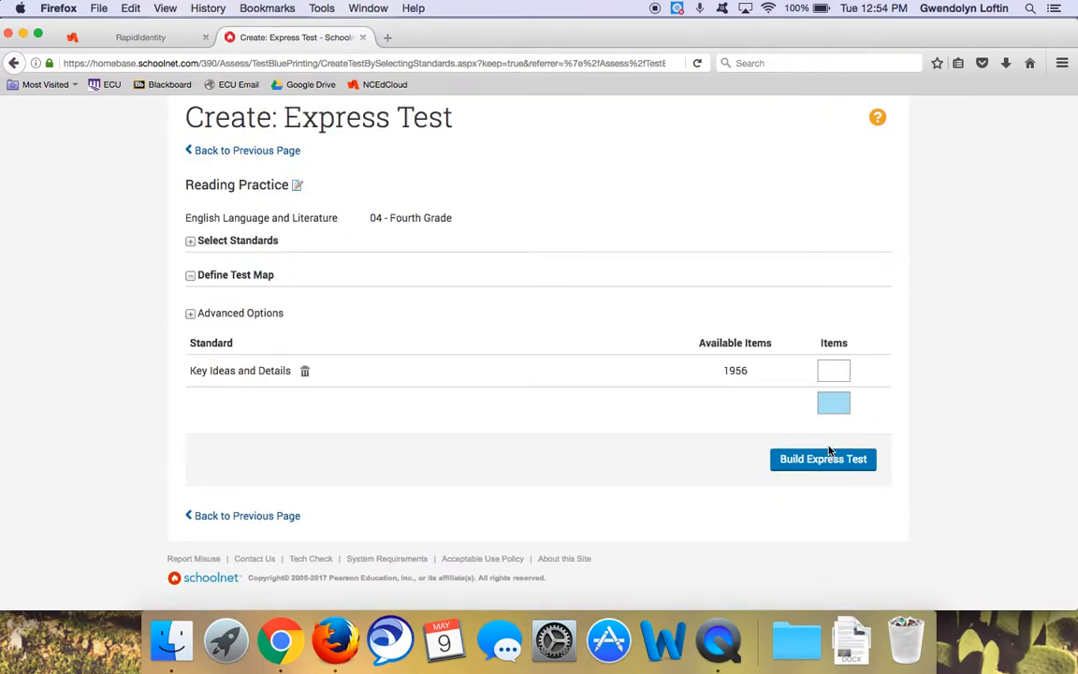
# Set the number of items for Key Ideas and Details to 1 and build the express test
pyautogui.scroll(1, 821, 441)
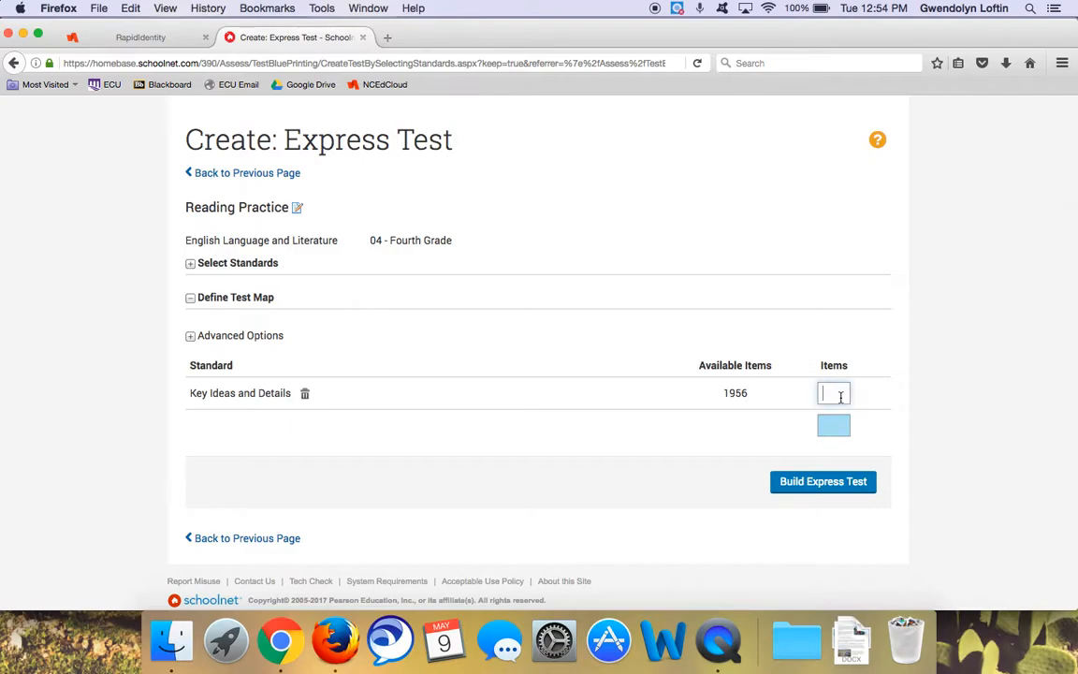
pyautogui.write('1')
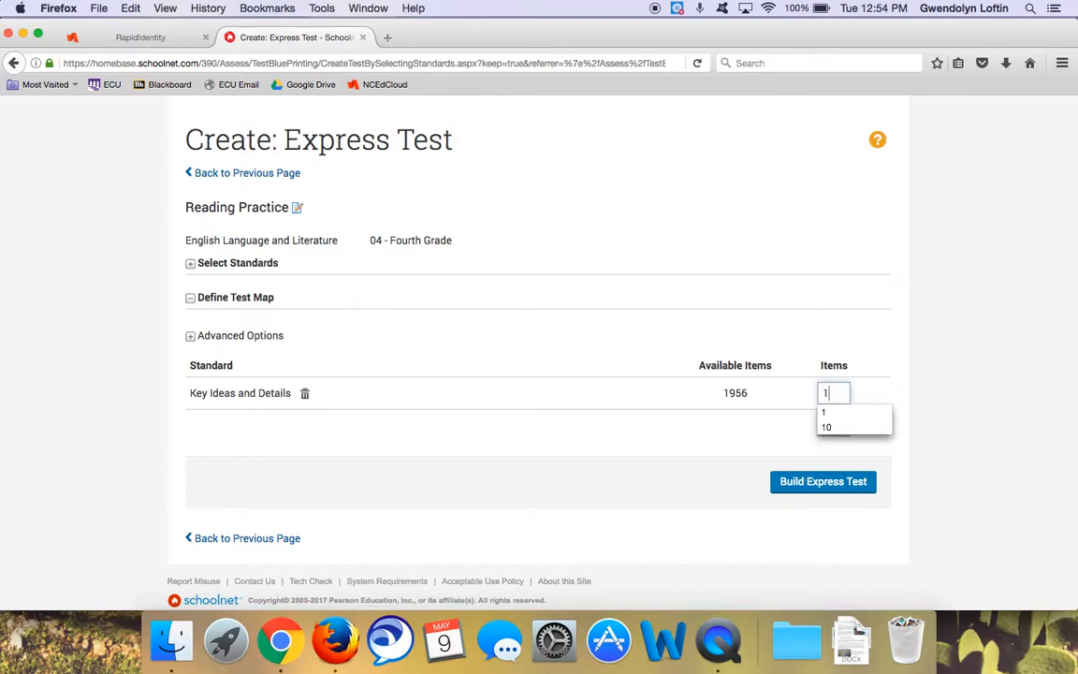
pyautogui.click(833, 412)
pyautogui.click(773, 447)
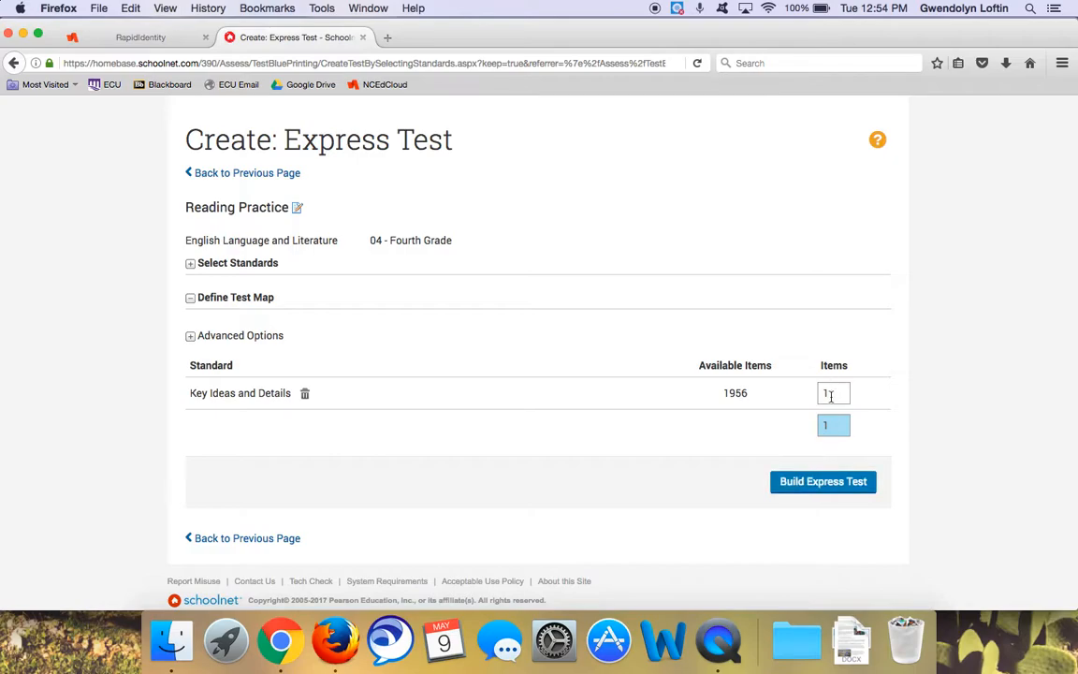
pyautogui.click(816, 483)
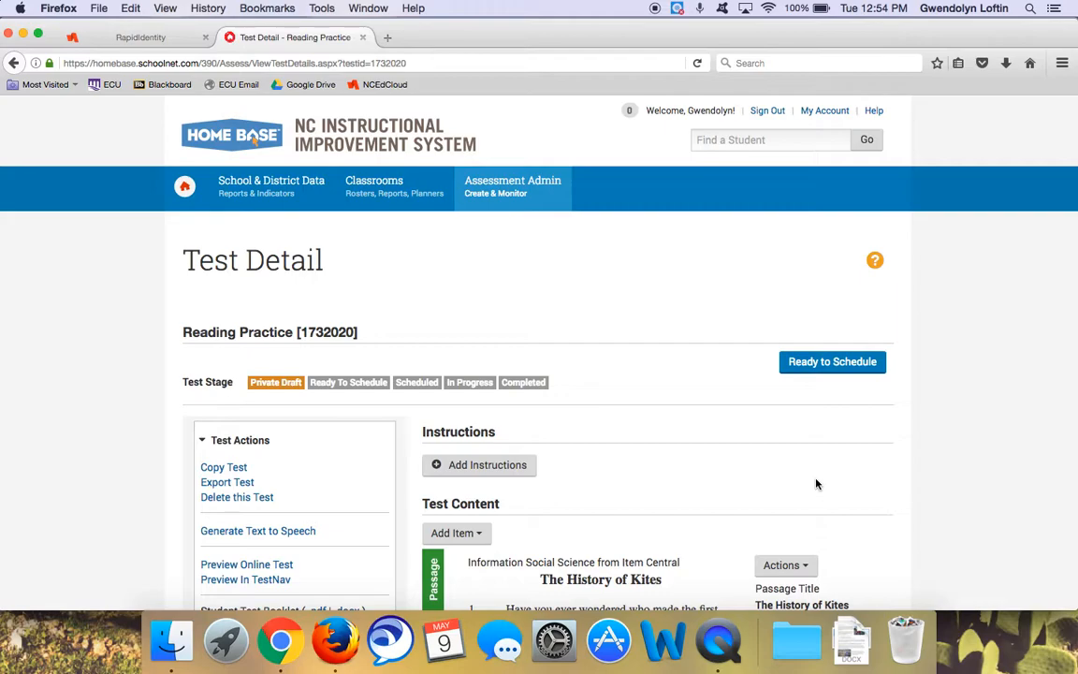
# Look over the new test's detail page, examining the History of Kites passage and the actions offered for it
pyautogui.scroll(-8, 816, 484)
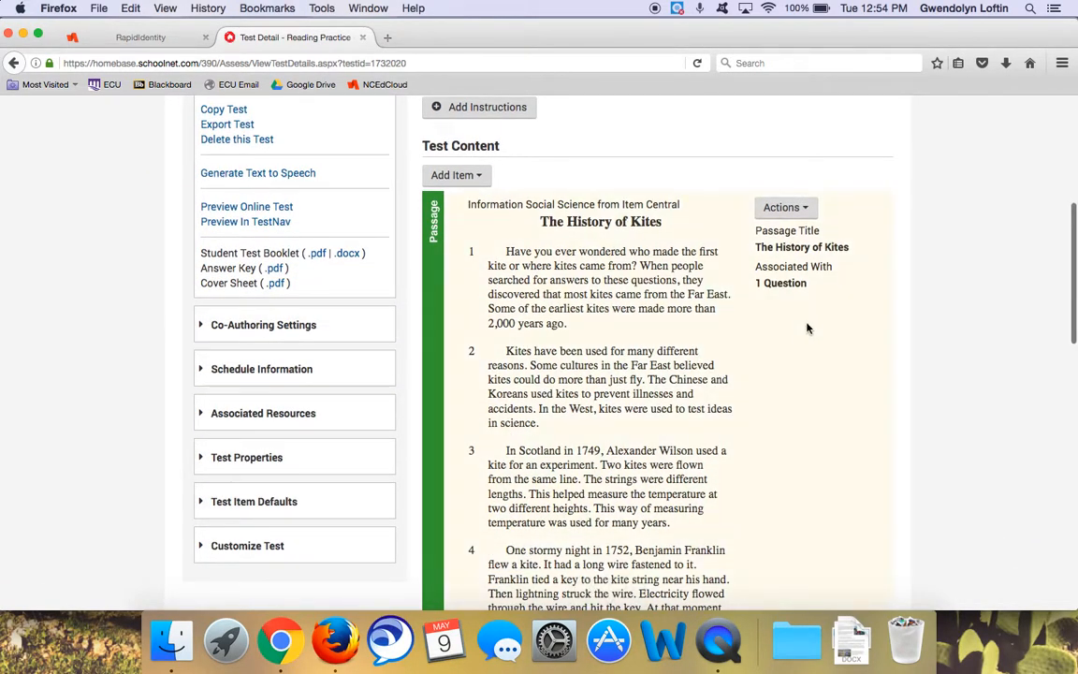
pyautogui.scroll(2, 807, 375)
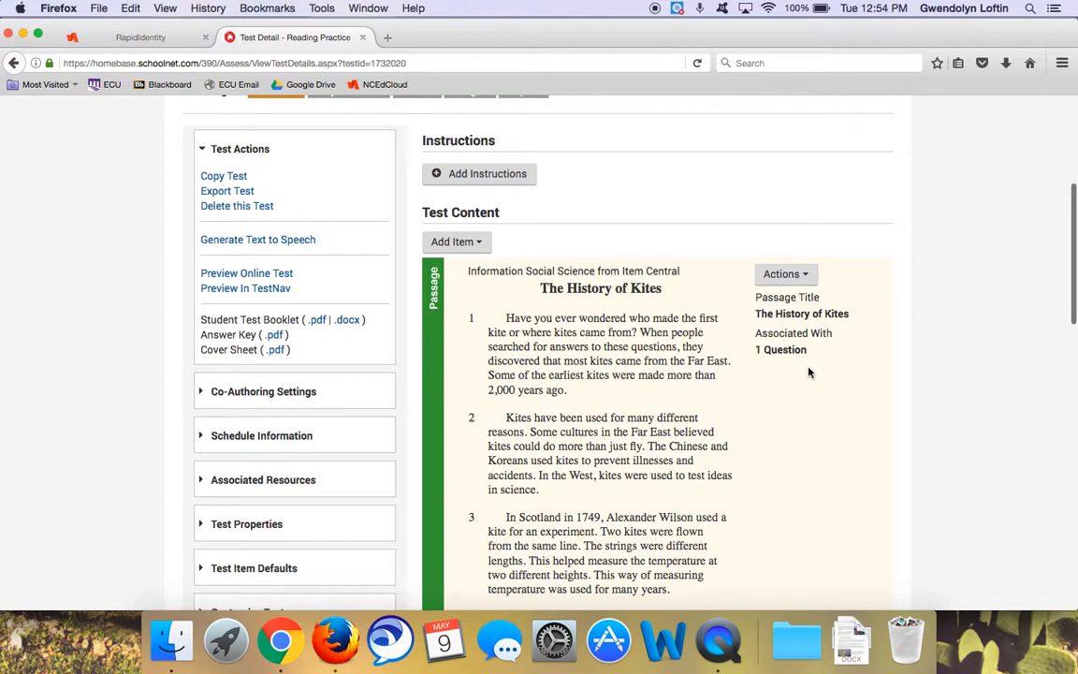
pyautogui.click(807, 277)
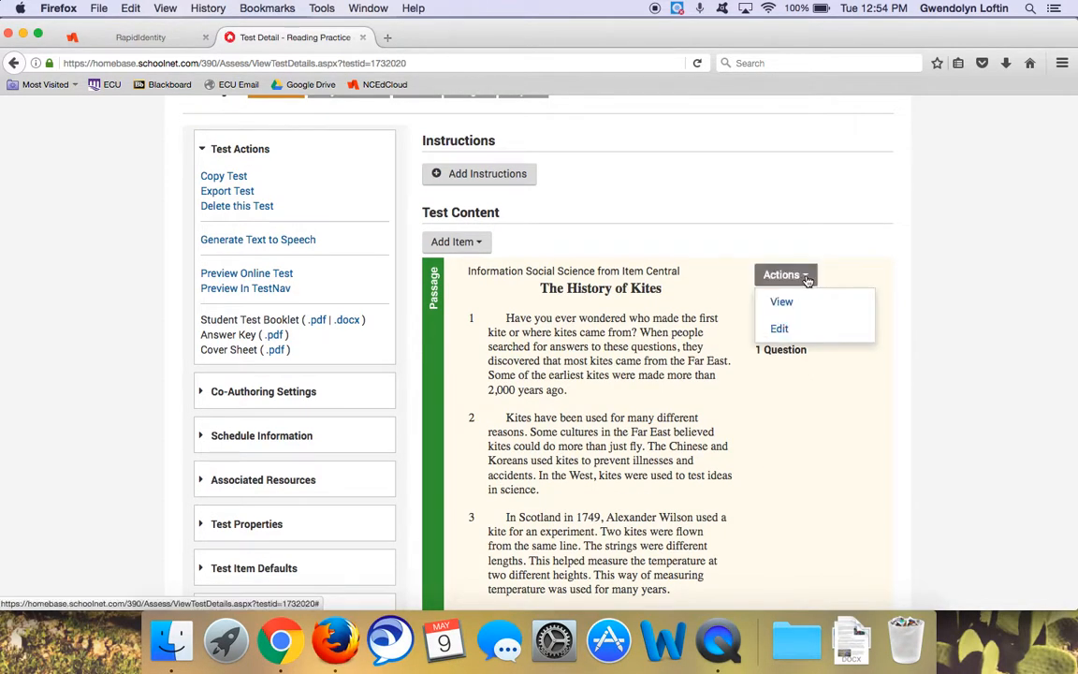
pyautogui.click(830, 257)
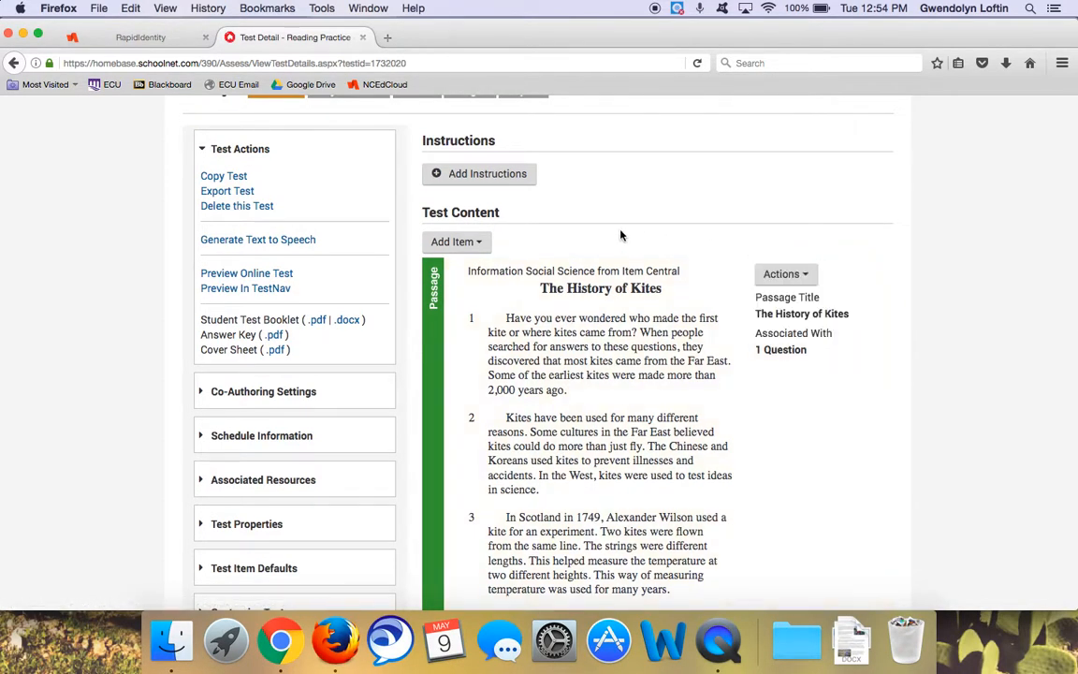
pyautogui.scroll(1, 616, 235)
pyautogui.scroll(2, 615, 237)
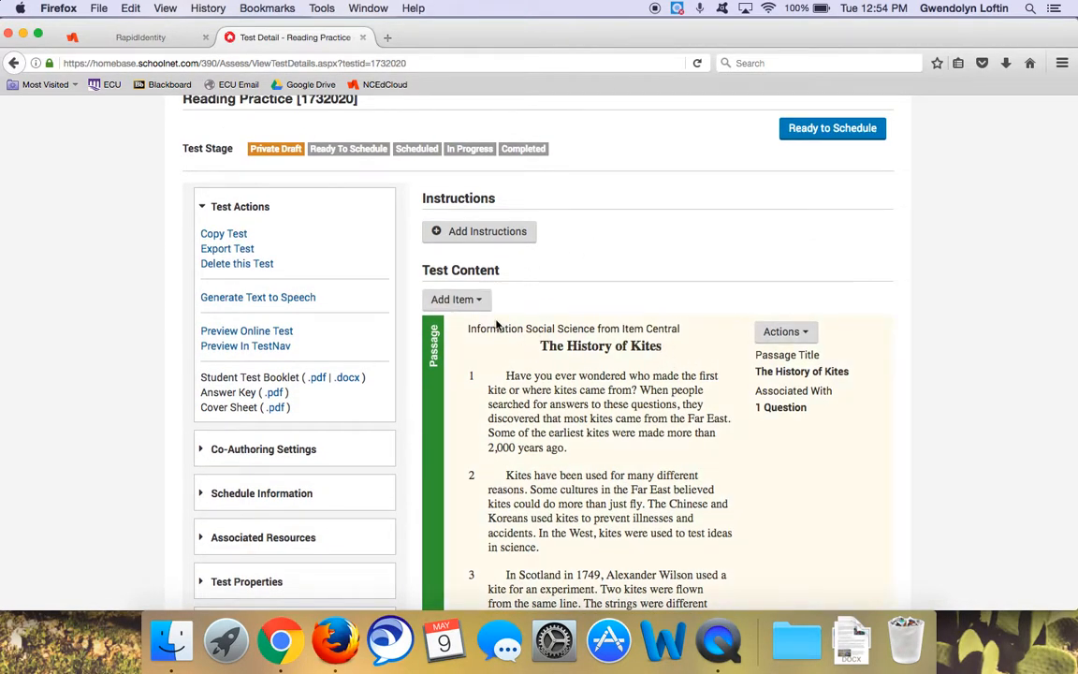
pyautogui.scroll(1, 497, 323)
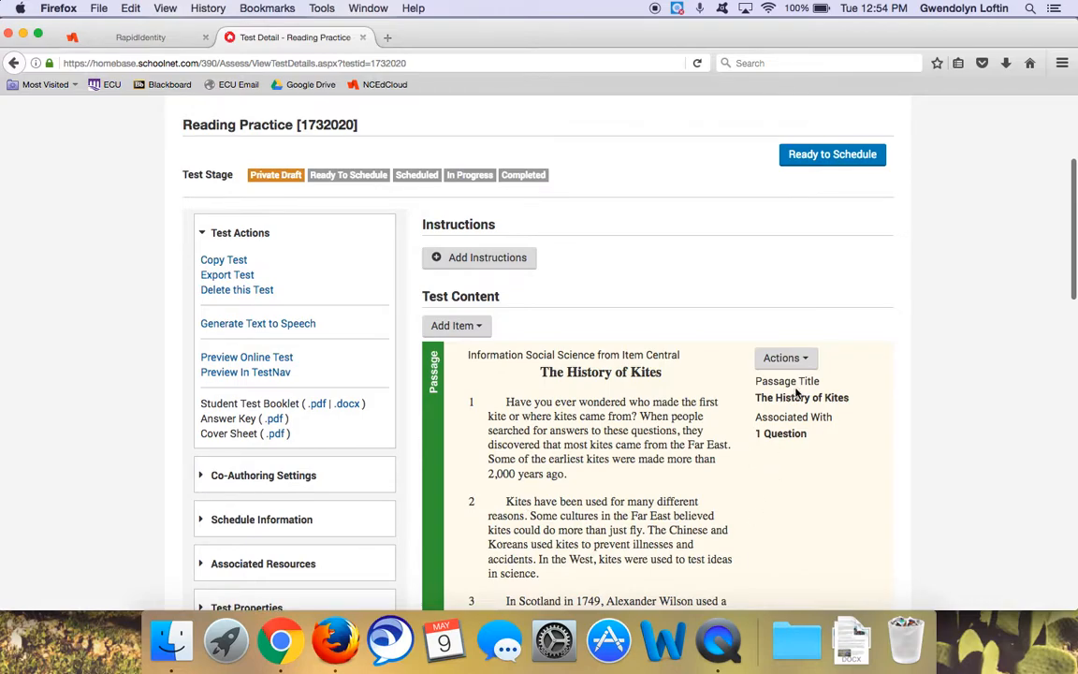
pyautogui.scroll(1, 499, 349)
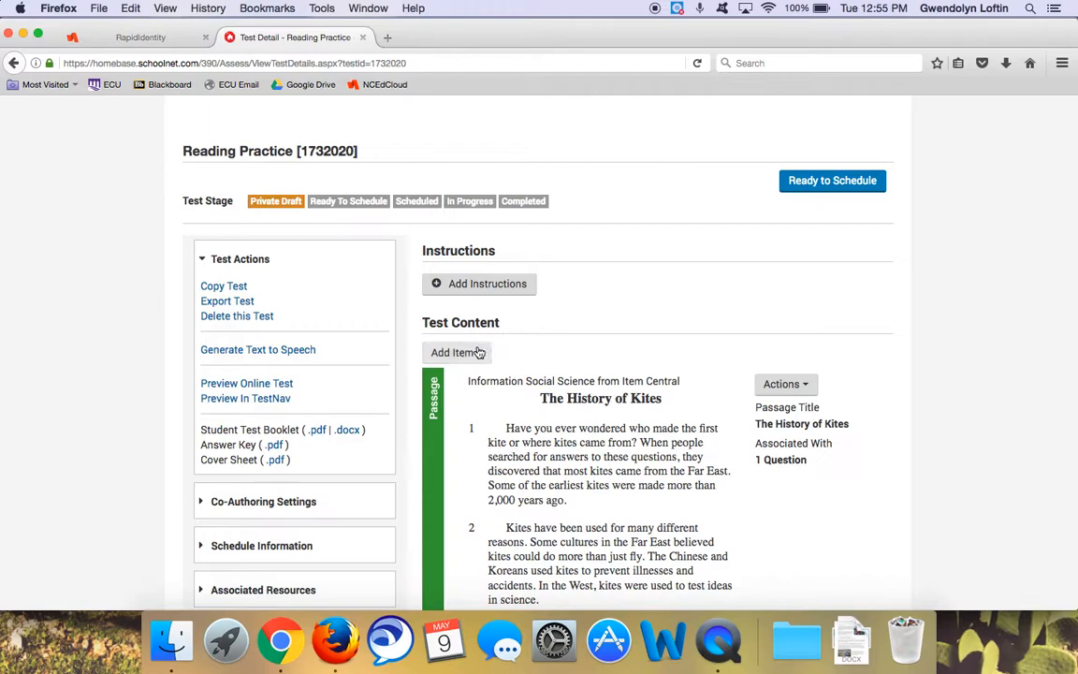
# Start adding test content from Item Central and switch its browsing from items to passages
pyautogui.click(477, 352)
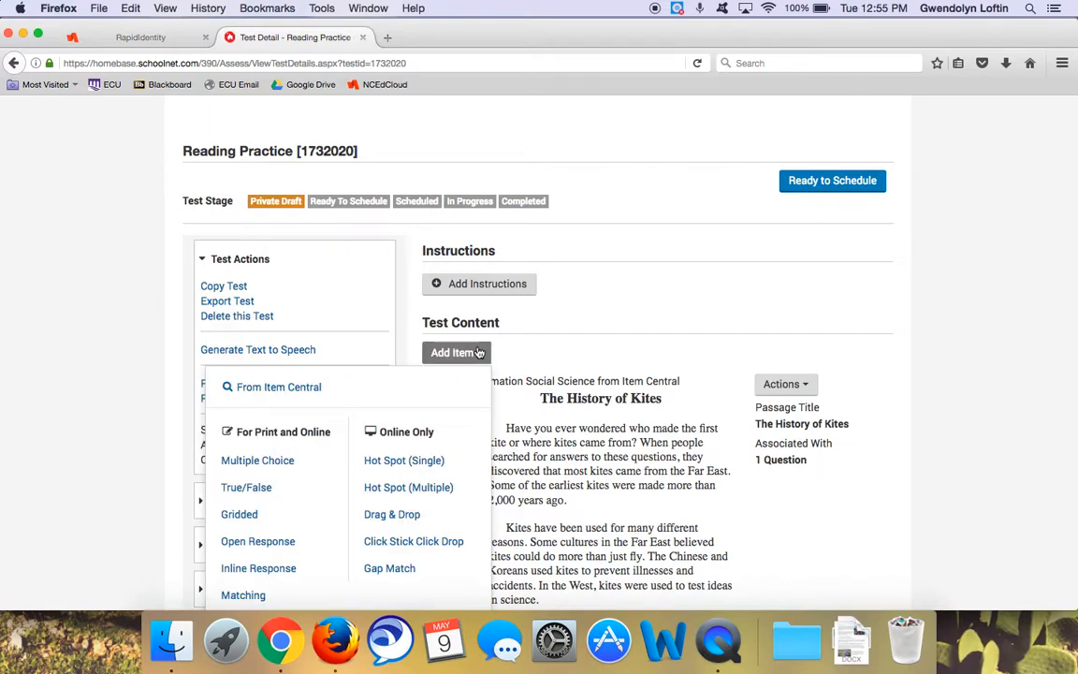
pyautogui.click(309, 393)
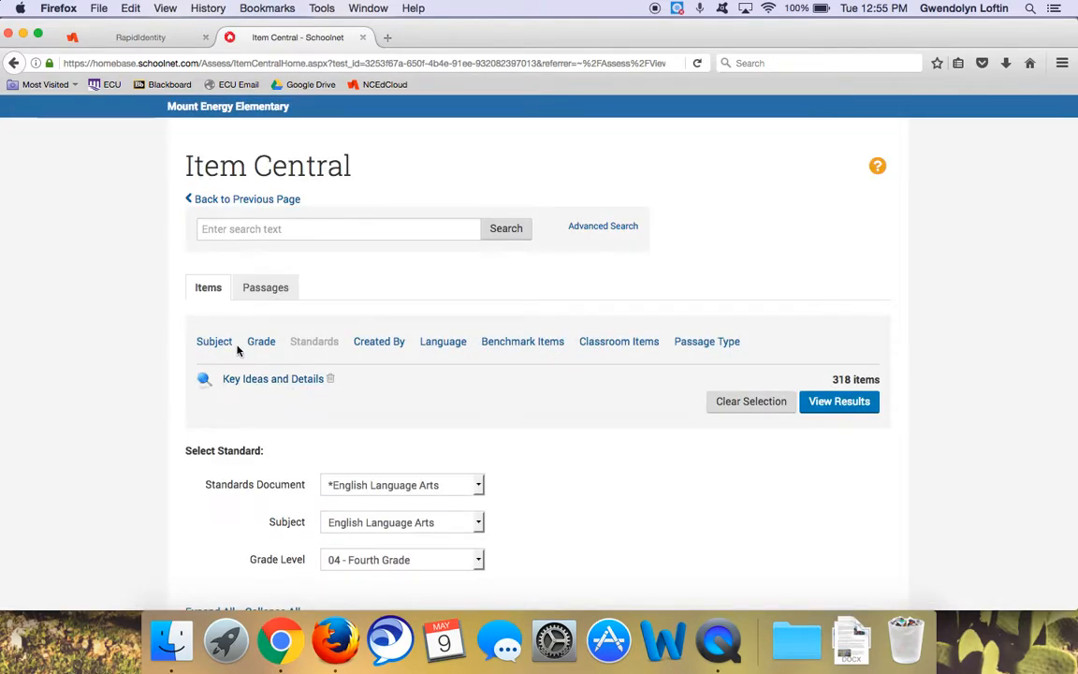
pyautogui.click(214, 343)
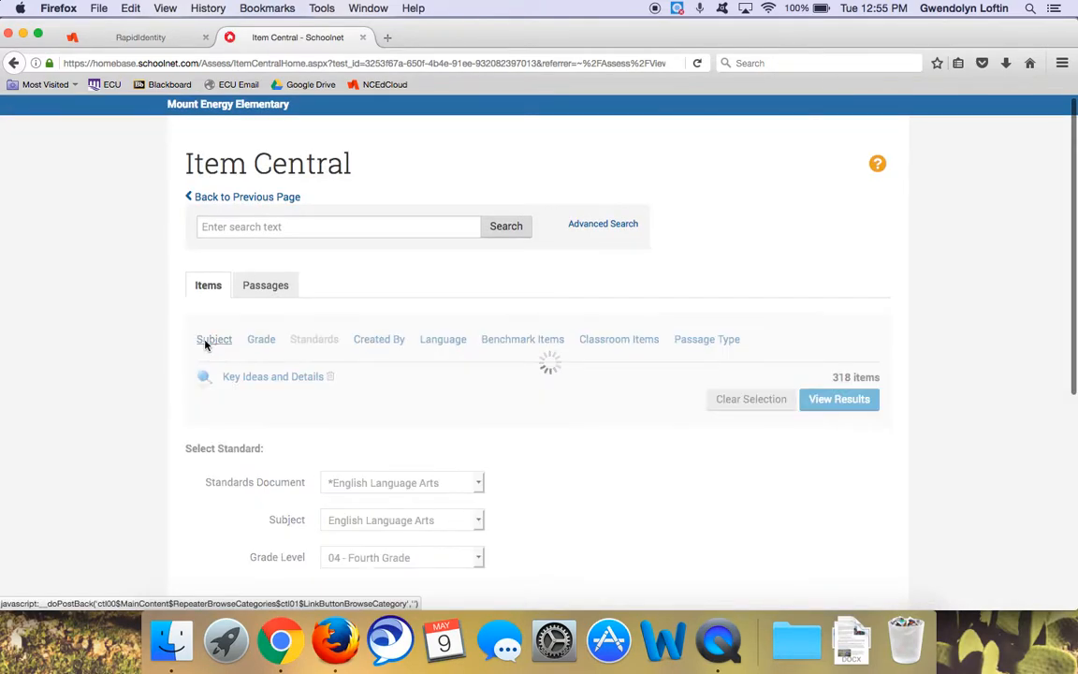
pyautogui.click(207, 288)
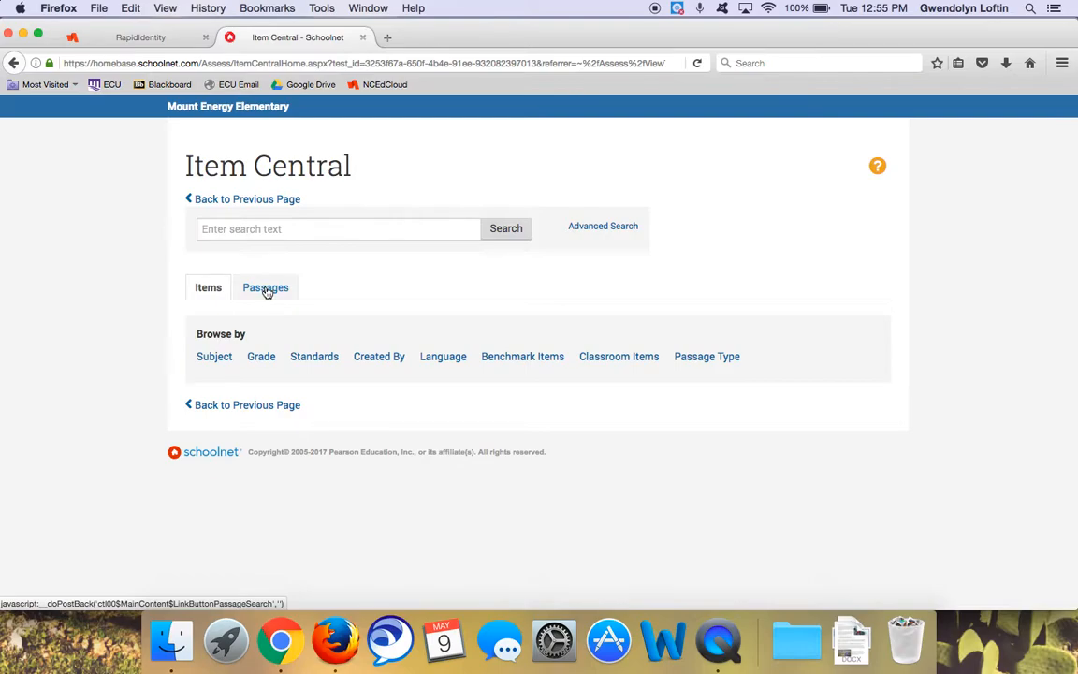
pyautogui.click(265, 290)
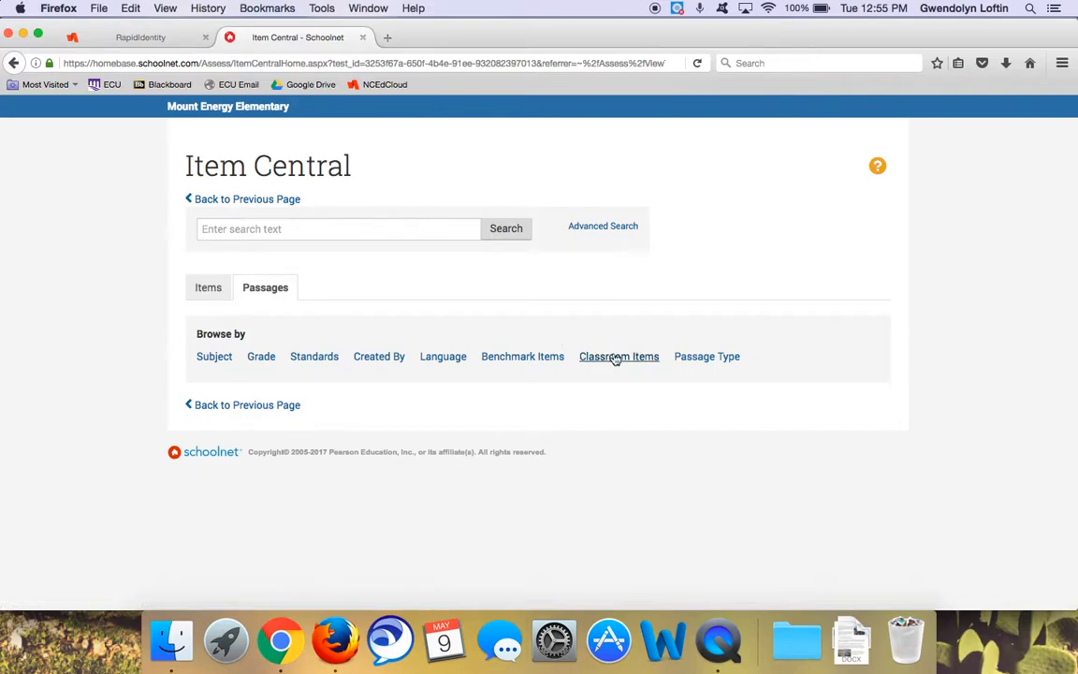
# Browse passages by standards and select the Key Ideas and Details group under CCSS.ELA-Literacy.R.4: Reading, RI.4: Informational Text
pyautogui.click(332, 359)
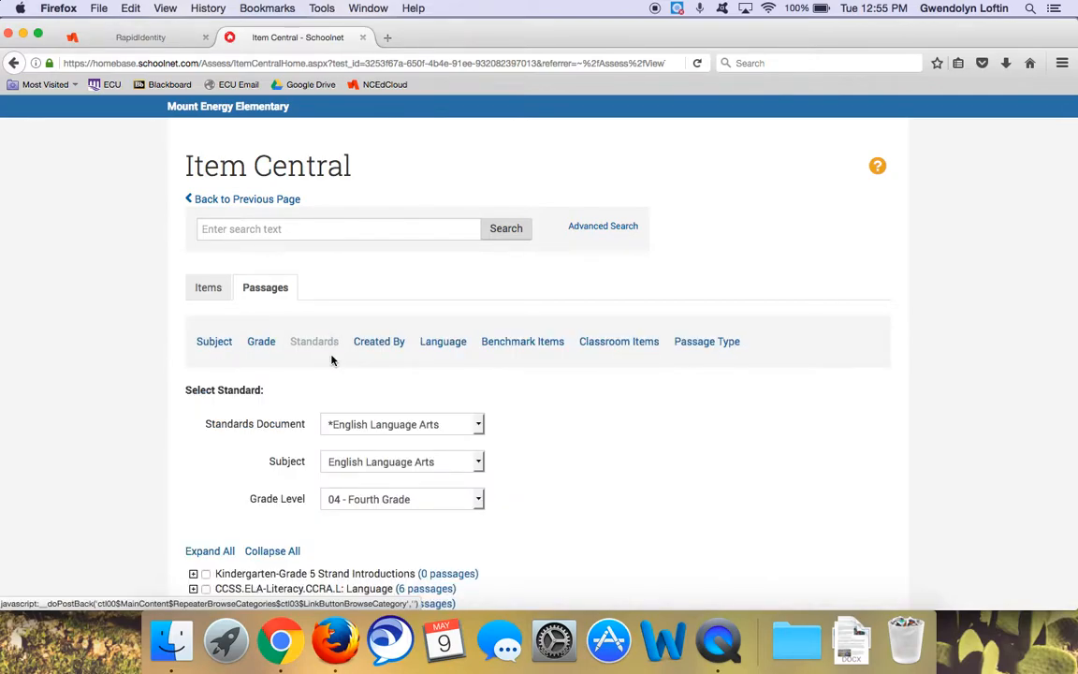
pyautogui.scroll(-4, 332, 361)
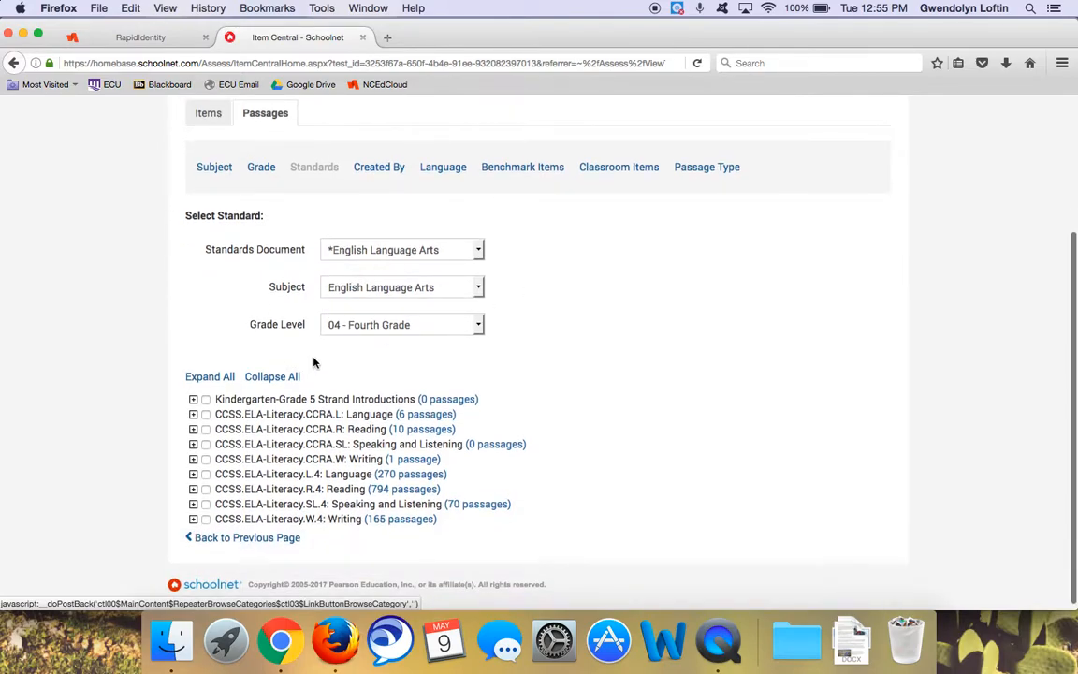
pyautogui.scroll(-1, 299, 426)
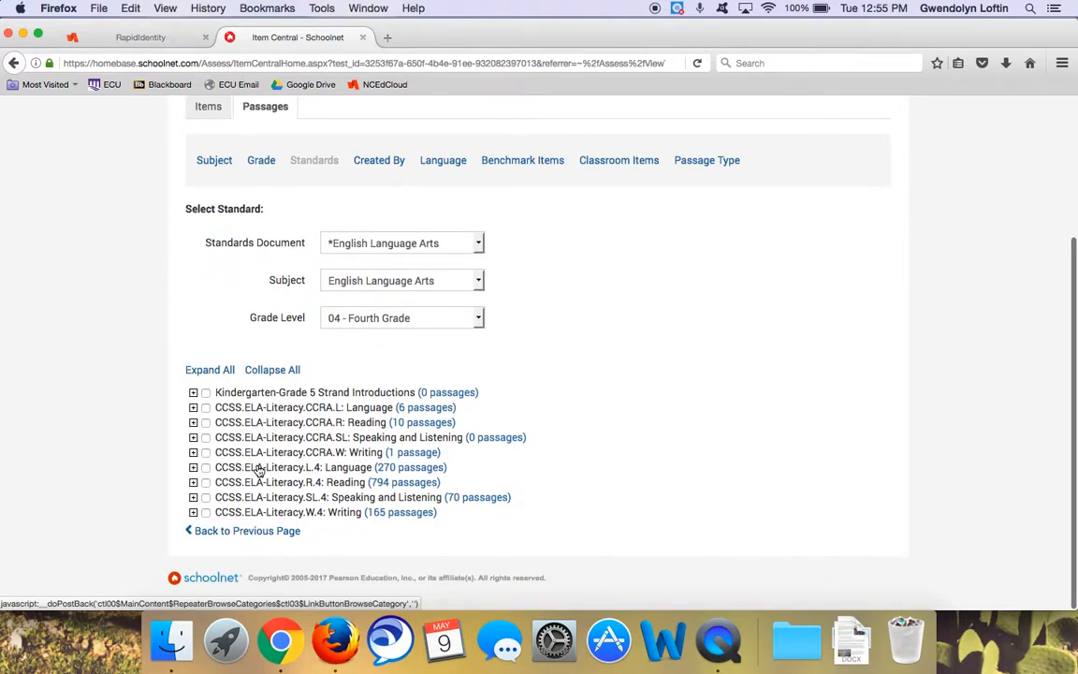
pyautogui.click(191, 483)
pyautogui.scroll(-1, 199, 487)
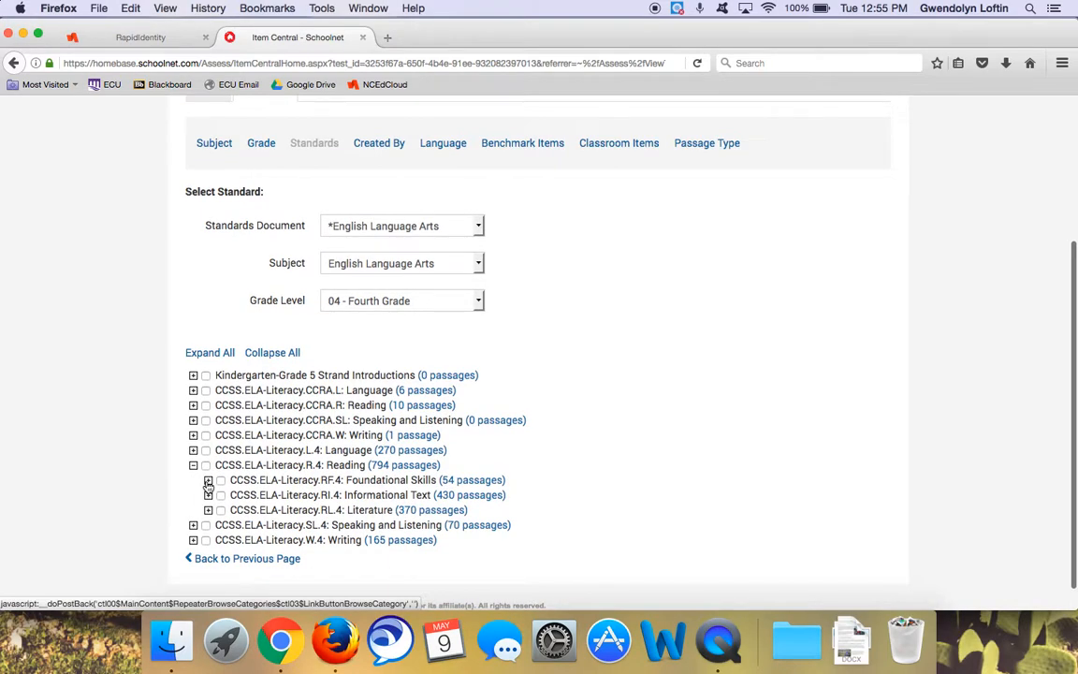
pyautogui.click(208, 495)
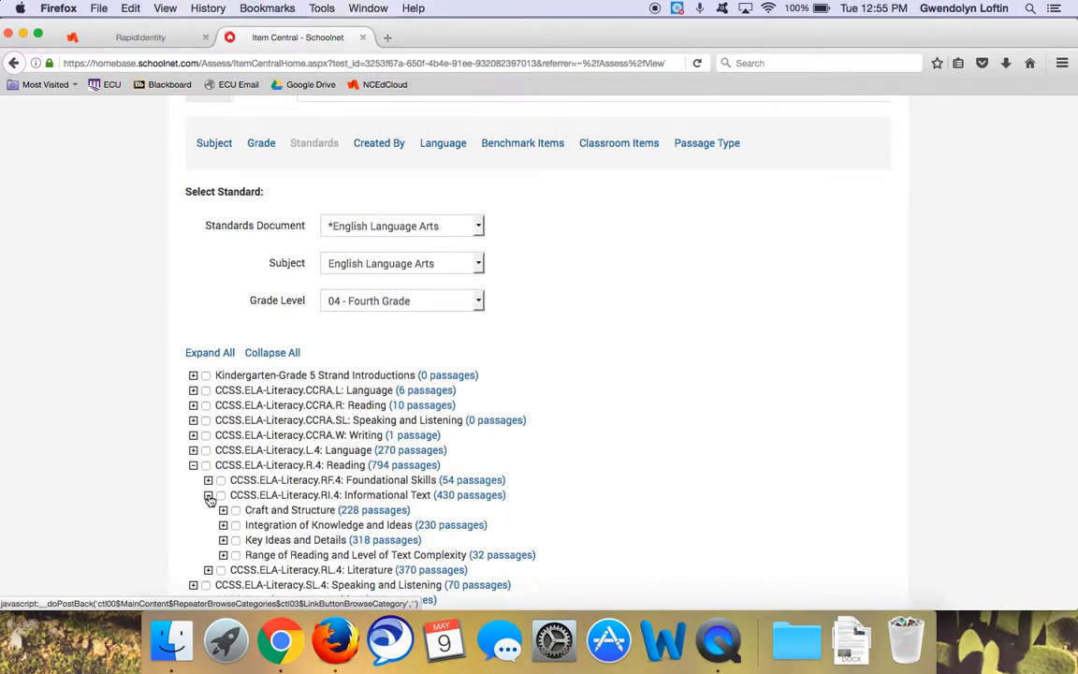
pyautogui.click(224, 541)
pyautogui.click(236, 541)
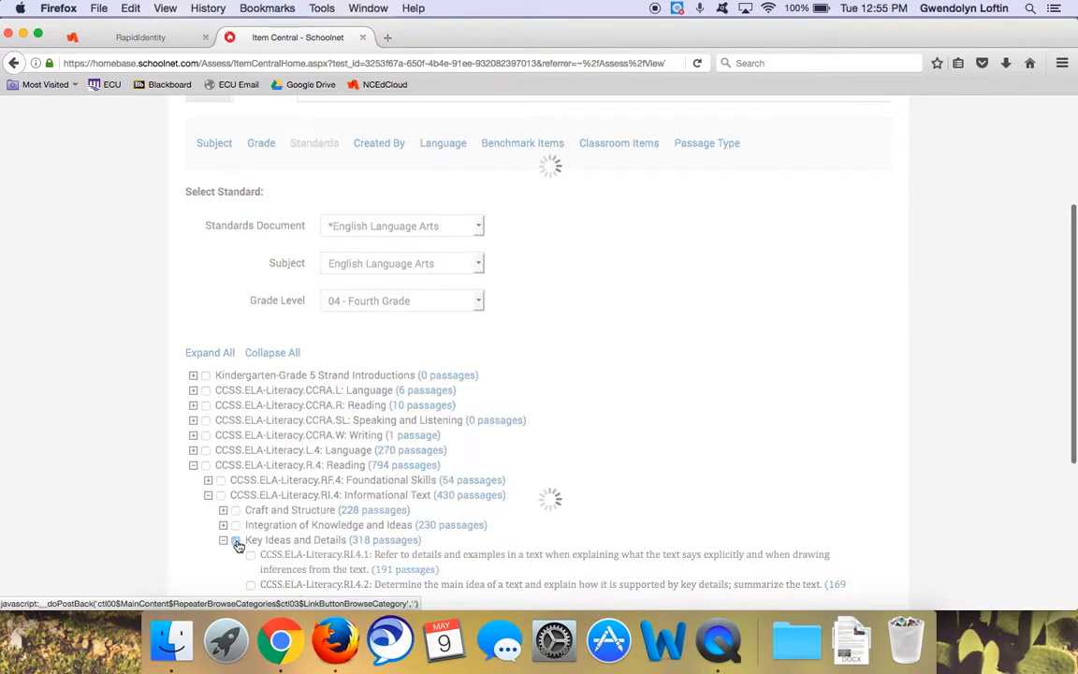
# Show the passage results for the selected Key Ideas and Details standards
pyautogui.scroll(-3, 487, 527)
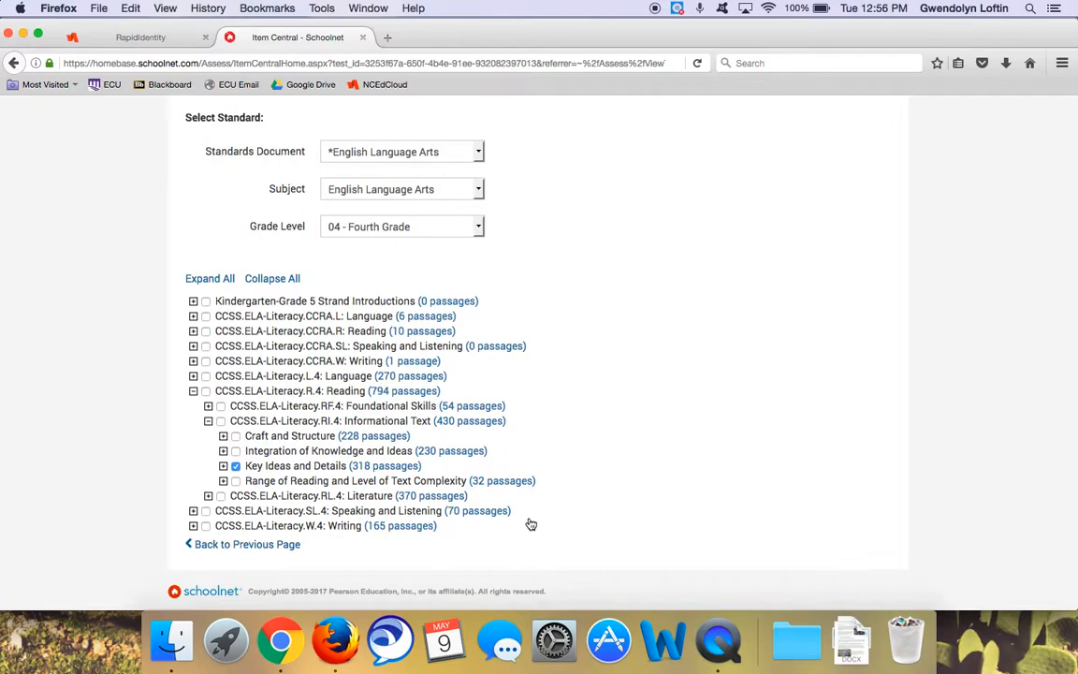
pyautogui.scroll(-1, 538, 520)
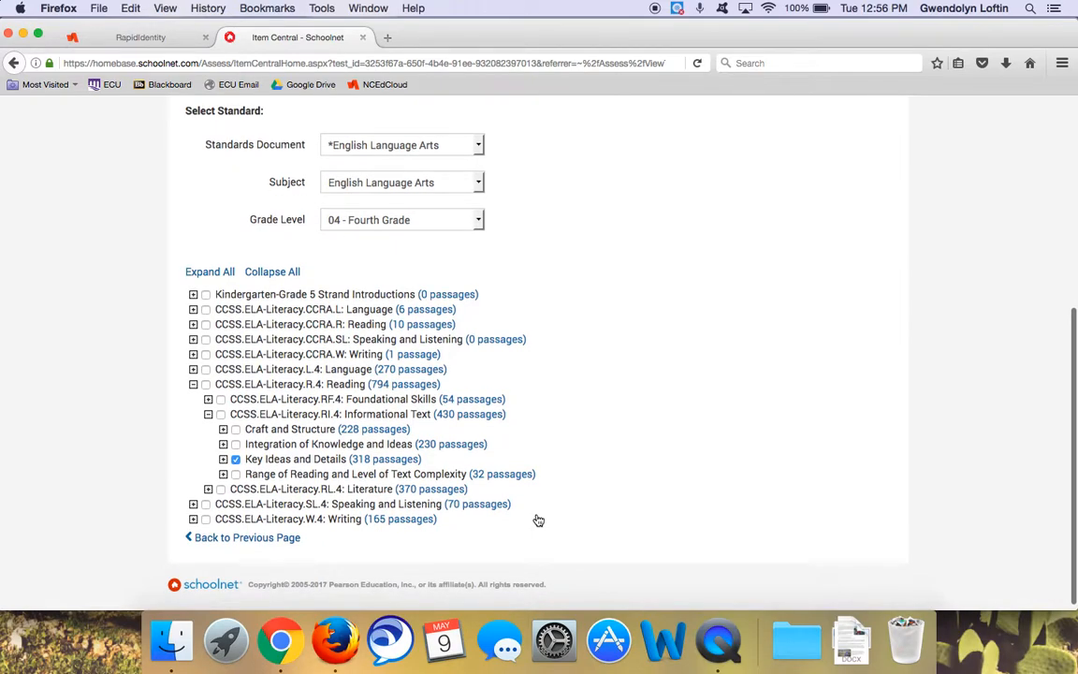
pyautogui.scroll(1, 538, 521)
pyautogui.scroll(-1, 539, 520)
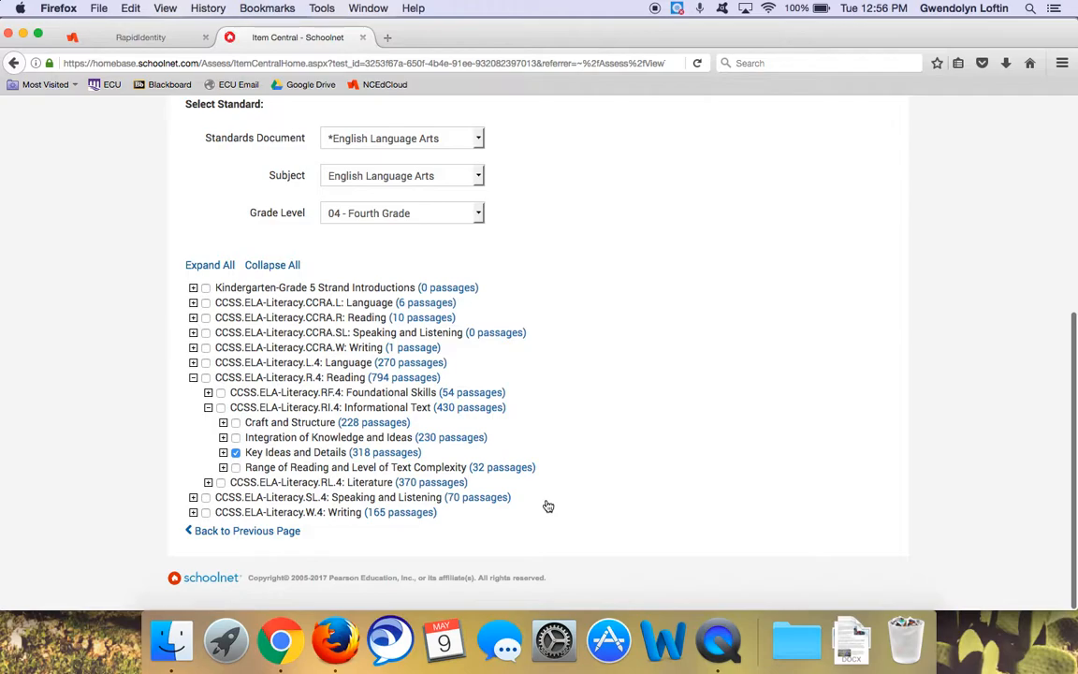
pyautogui.scroll(3, 548, 507)
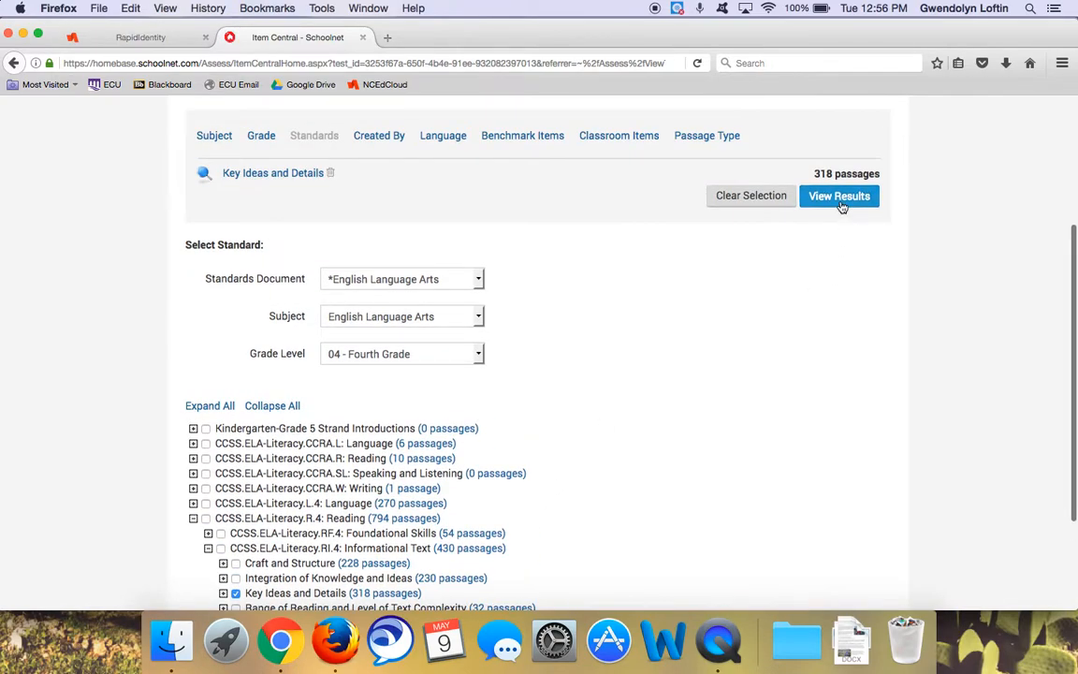
pyautogui.click(841, 206)
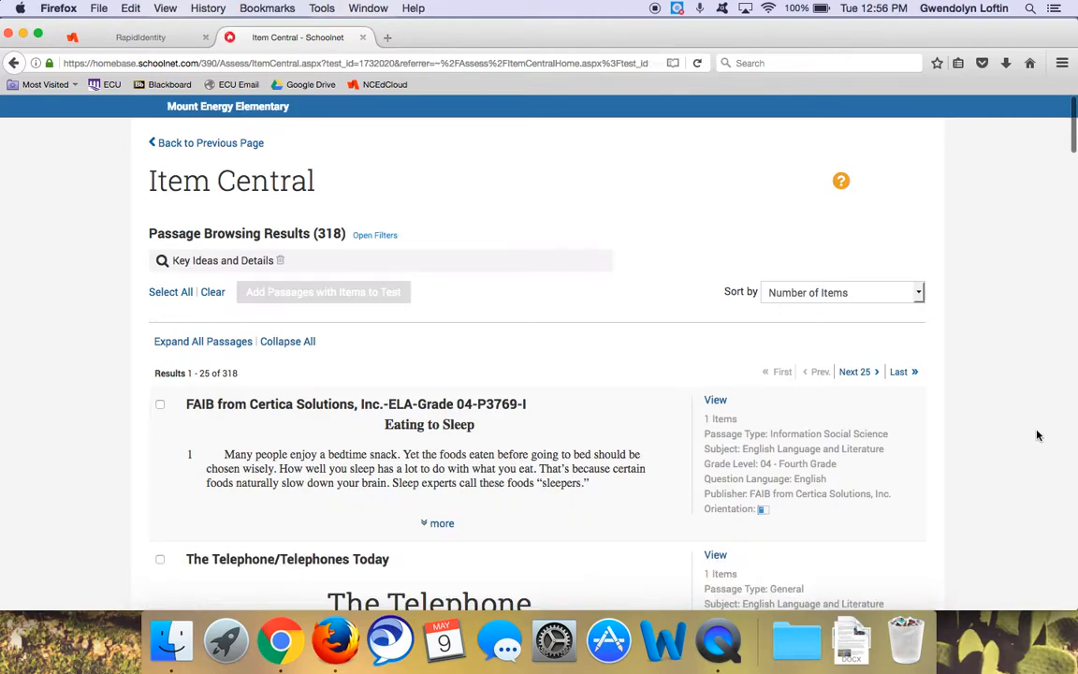
# Look through the first page of passage results, checking each passage's item count, type and publisher
pyautogui.scroll(-3, 991, 461)
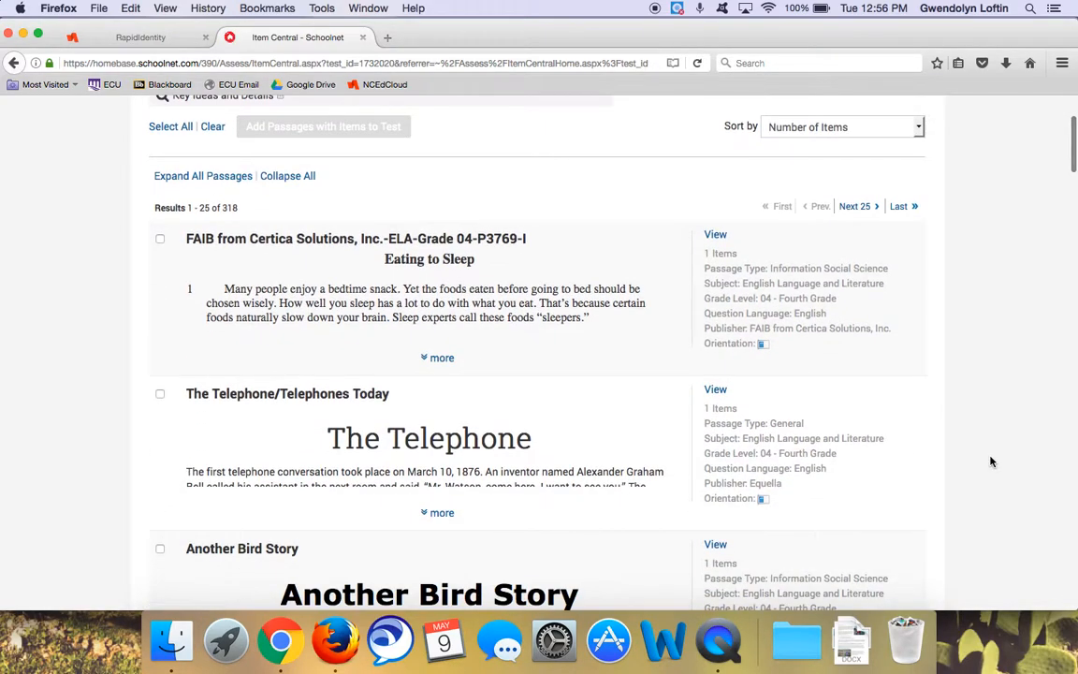
pyautogui.scroll(-1, 991, 461)
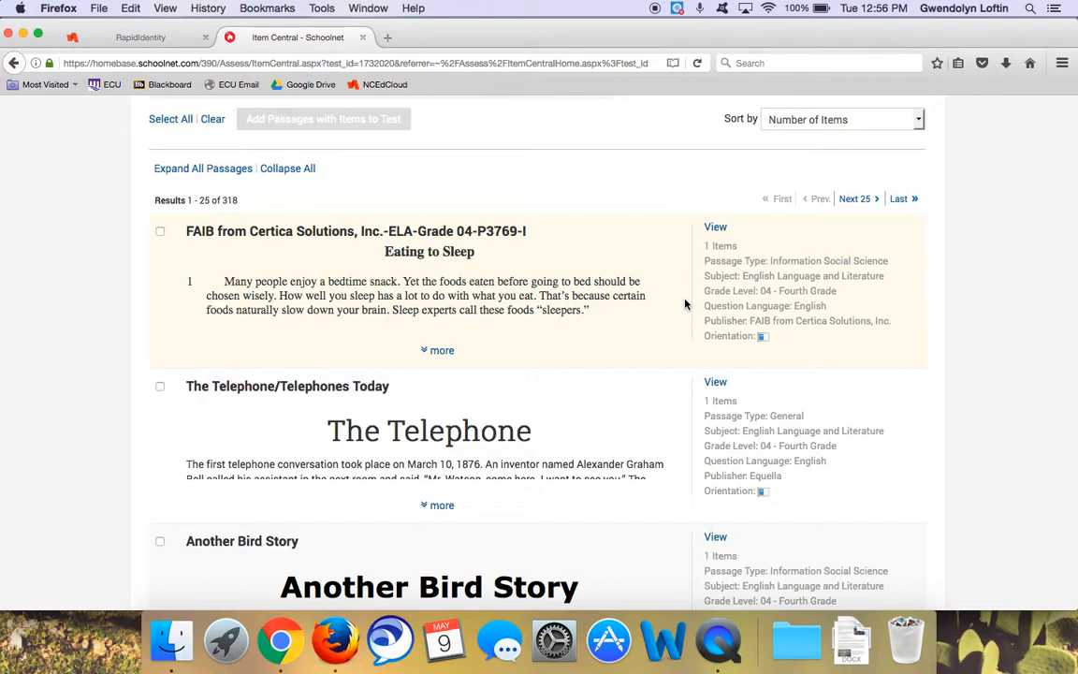
pyautogui.scroll(-10, 684, 303)
pyautogui.scroll(-6, 684, 304)
pyautogui.scroll(-4, 718, 211)
pyautogui.scroll(20, 719, 213)
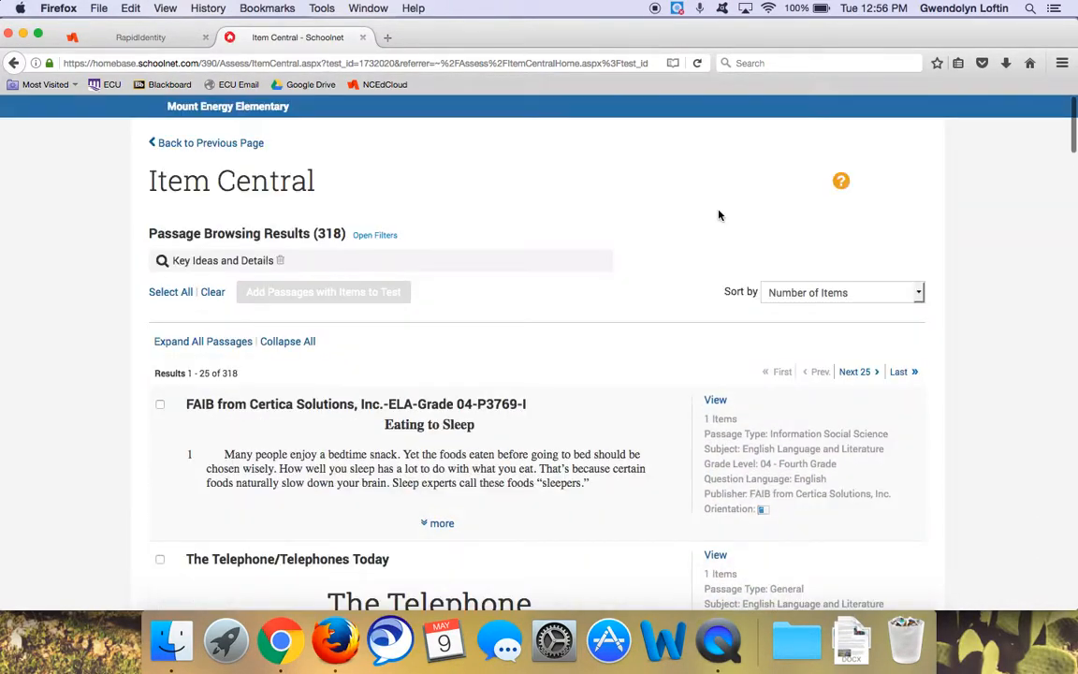
# Go to the last page of passage results and examine the passages with the most items
pyautogui.click(899, 374)
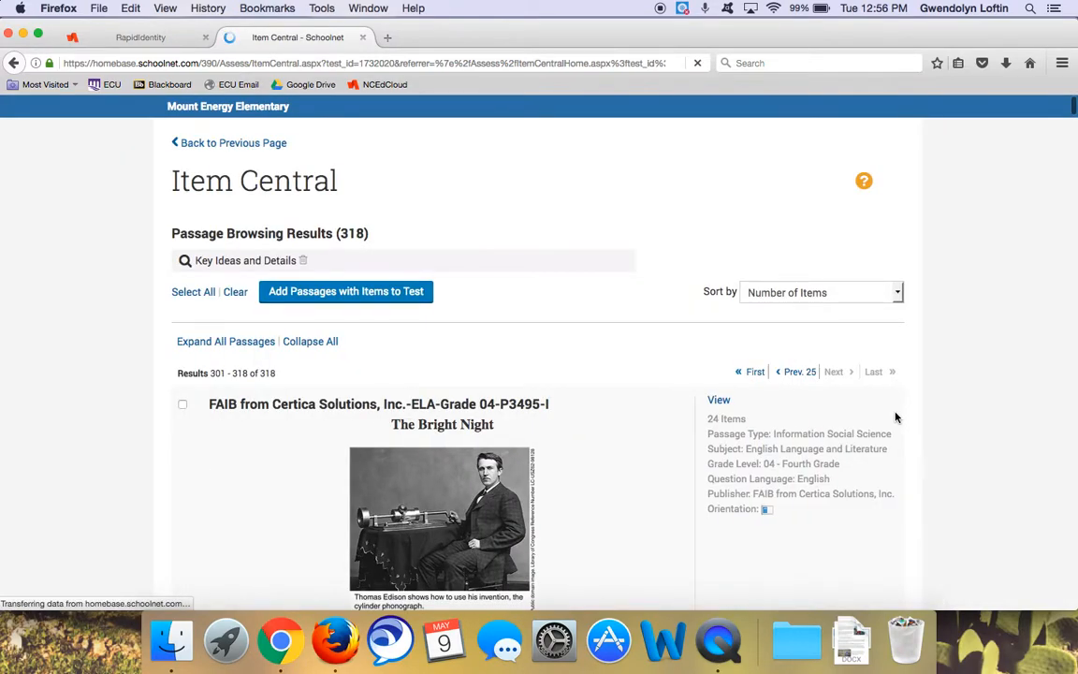
pyautogui.scroll(-5, 833, 449)
pyautogui.scroll(-3, 834, 453)
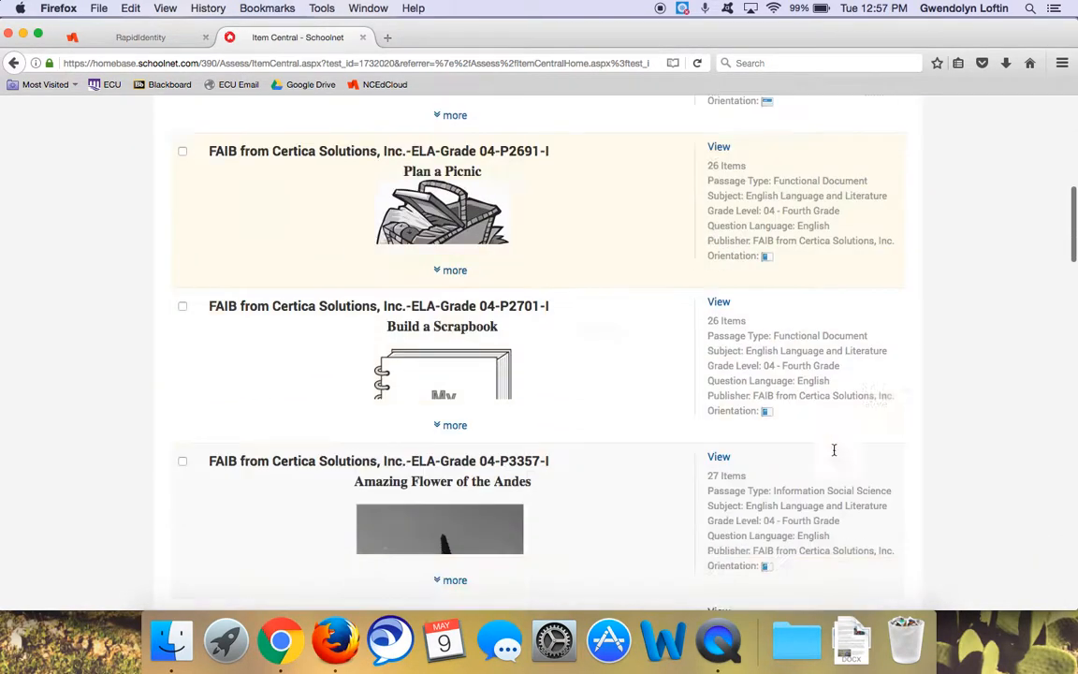
pyautogui.scroll(-15, 801, 400)
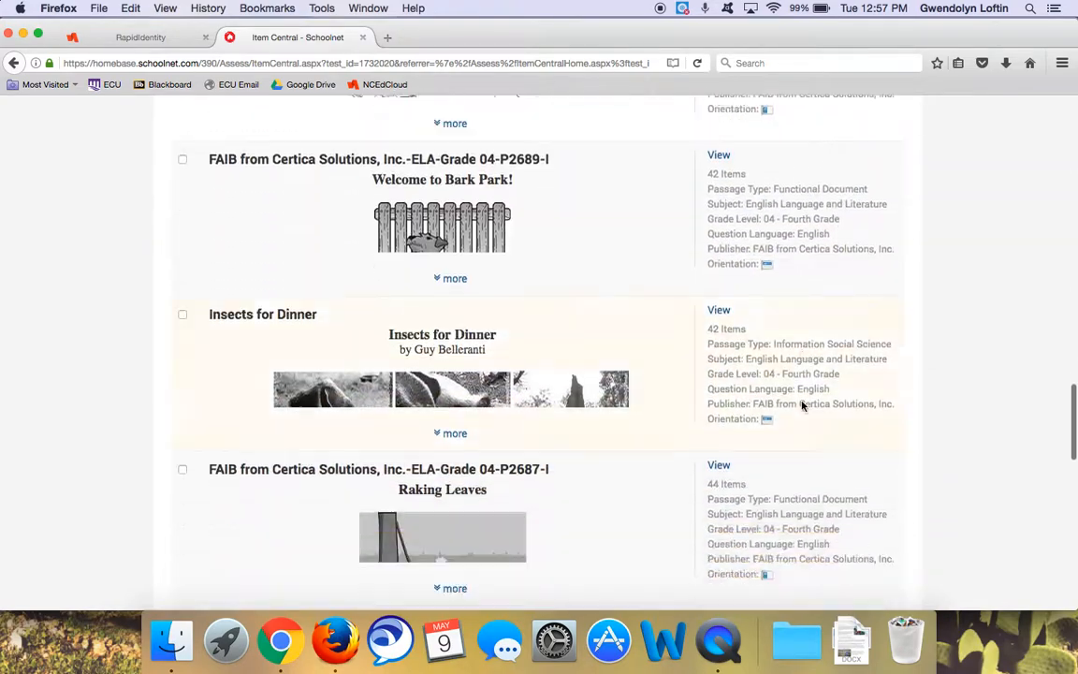
pyautogui.scroll(-8, 801, 405)
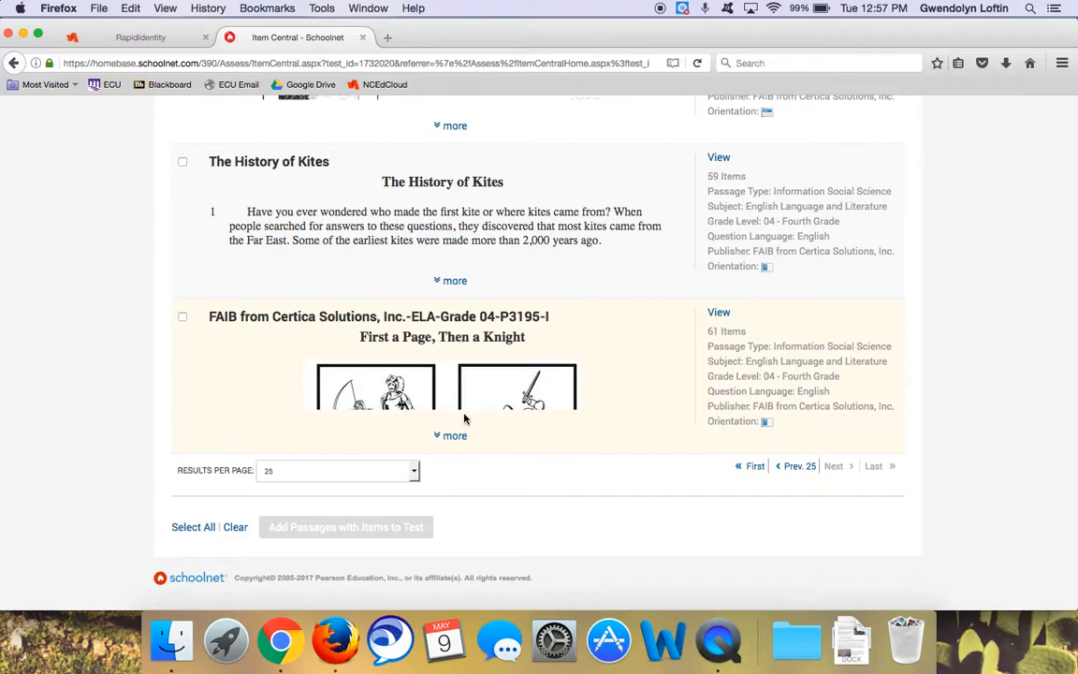
pyautogui.scroll(20, 464, 416)
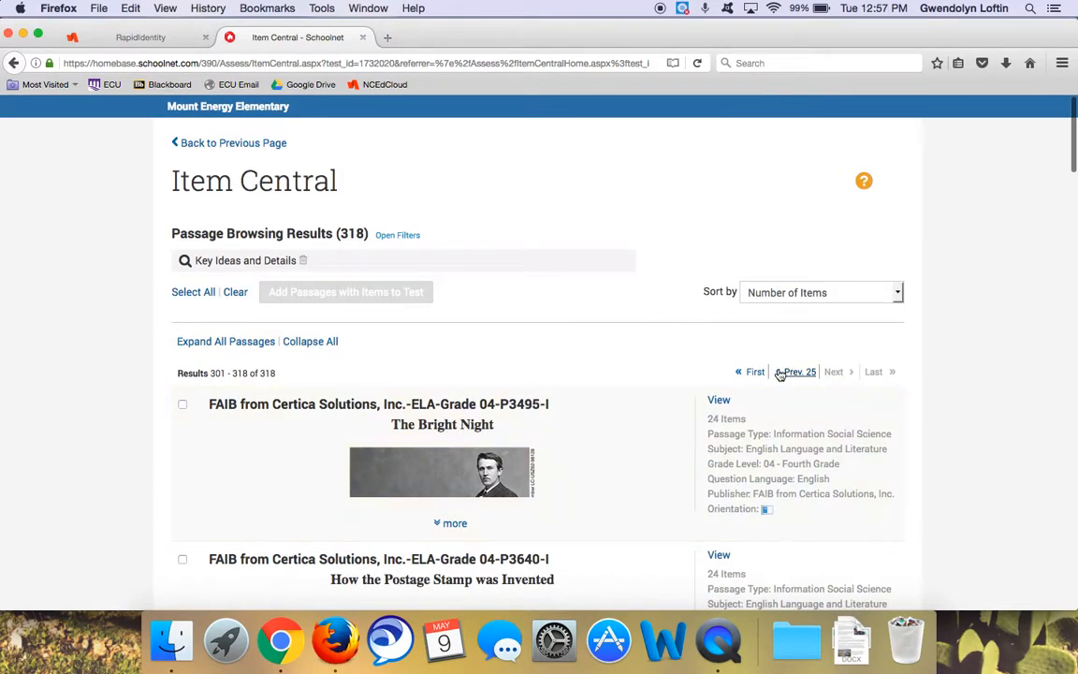
# Return to the first page of passage results and read through its passages down to the end of the list
pyautogui.click(754, 372)
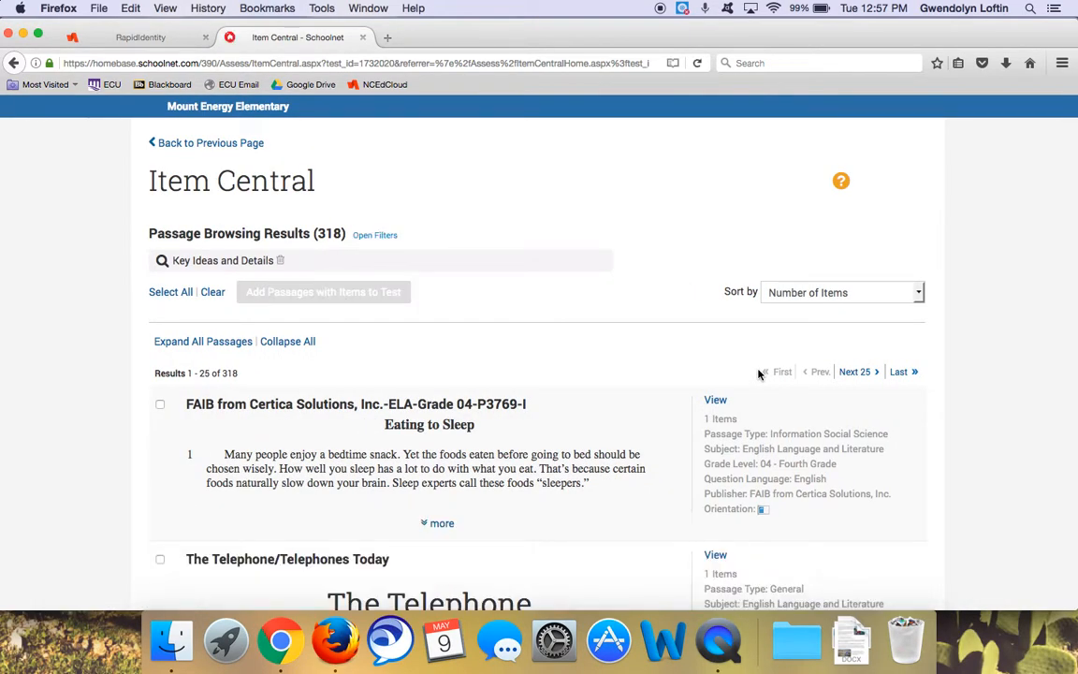
pyautogui.scroll(-10, 759, 373)
pyautogui.scroll(-10, 759, 372)
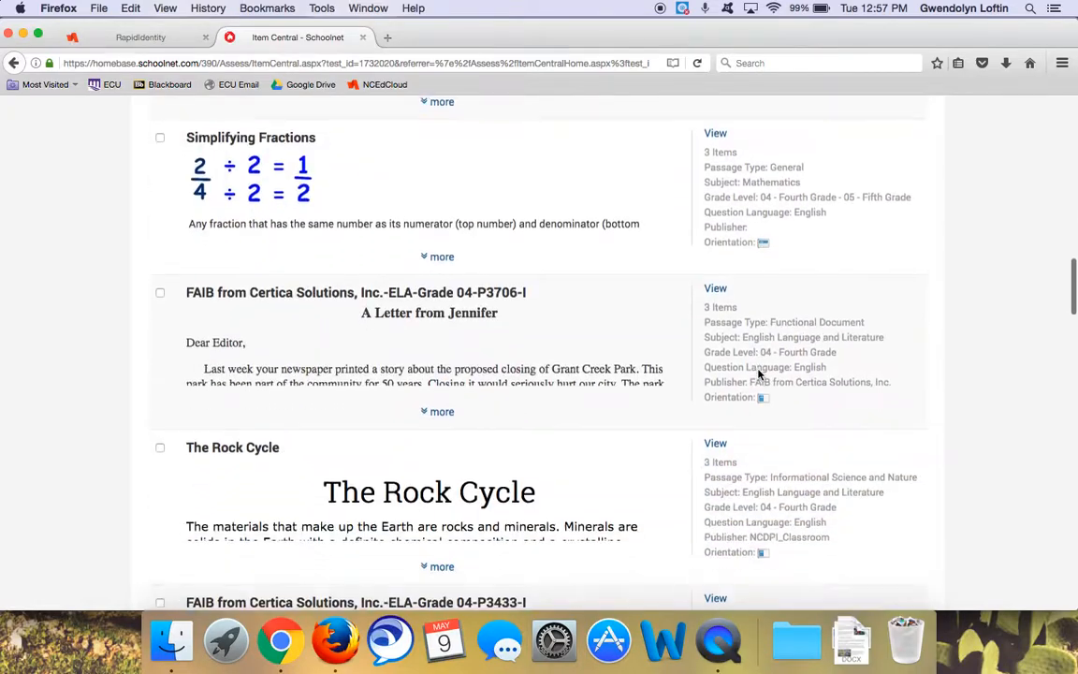
pyautogui.scroll(-15, 759, 372)
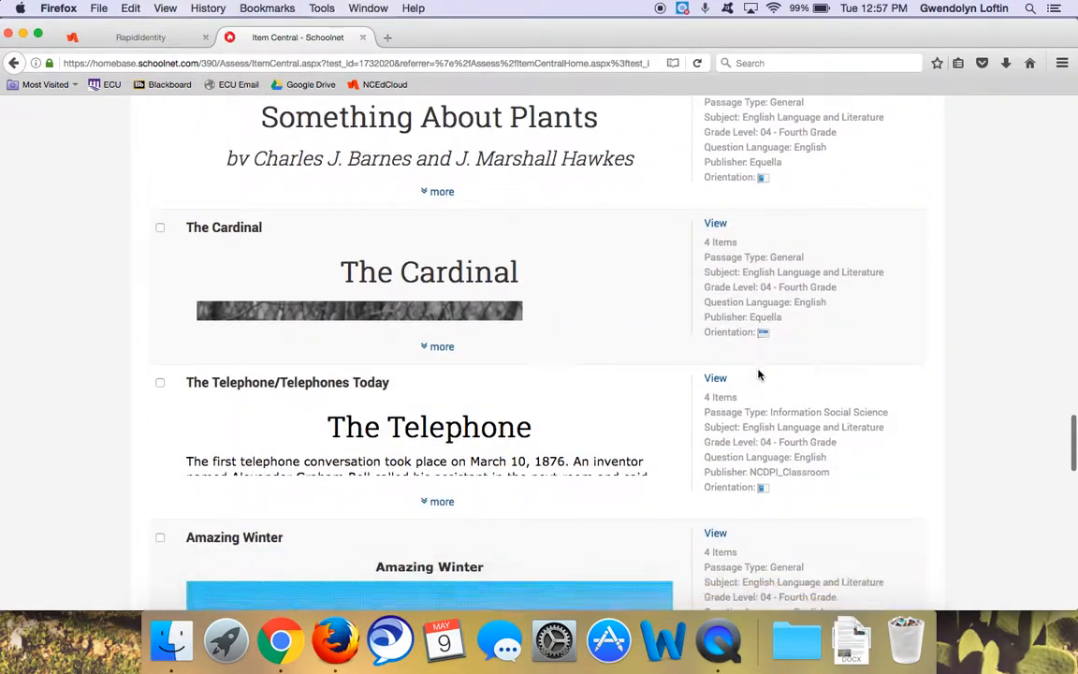
pyautogui.scroll(-6, 759, 372)
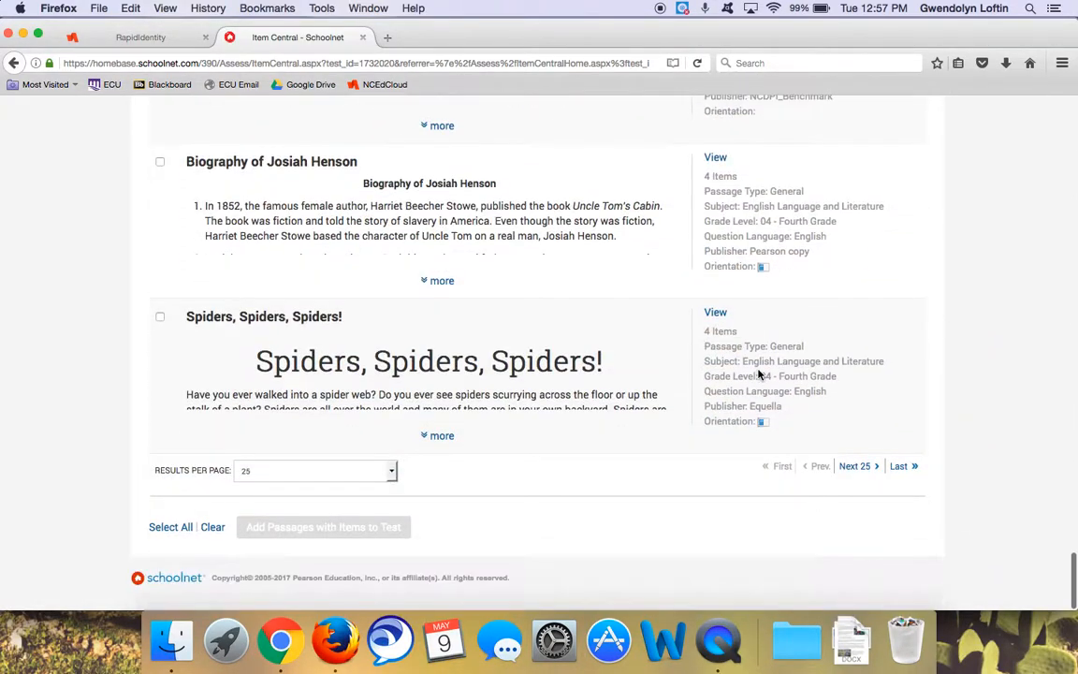
# Select the Butterflies and Moths passage on the second page of passage results and read through its full text
pyautogui.click(854, 466)
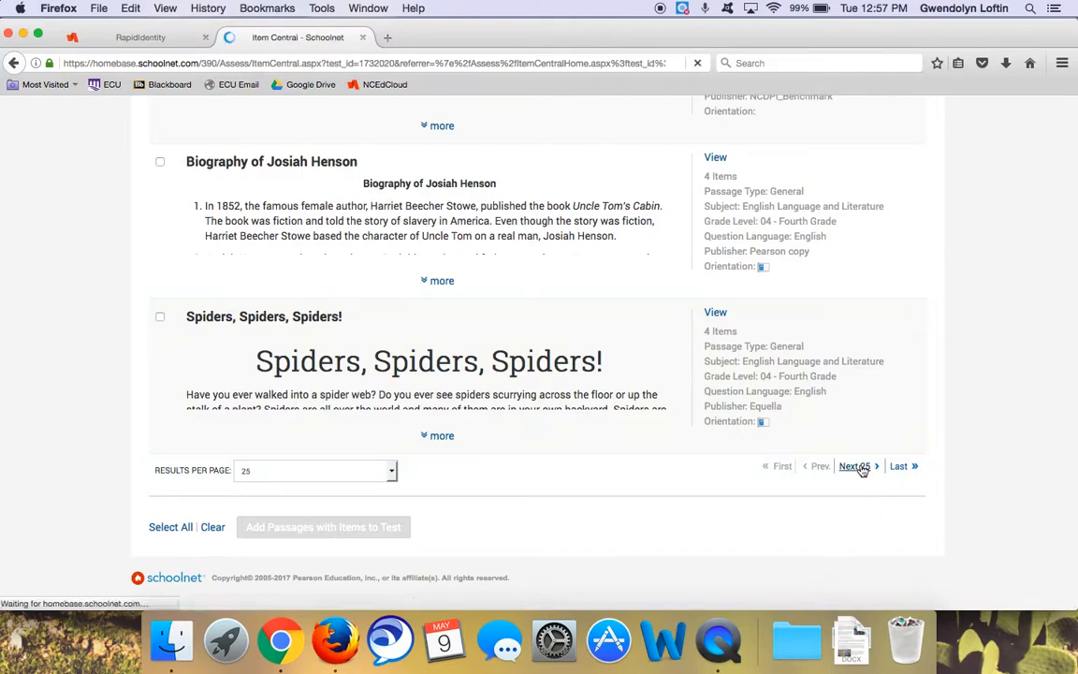
pyautogui.scroll(-10, 861, 470)
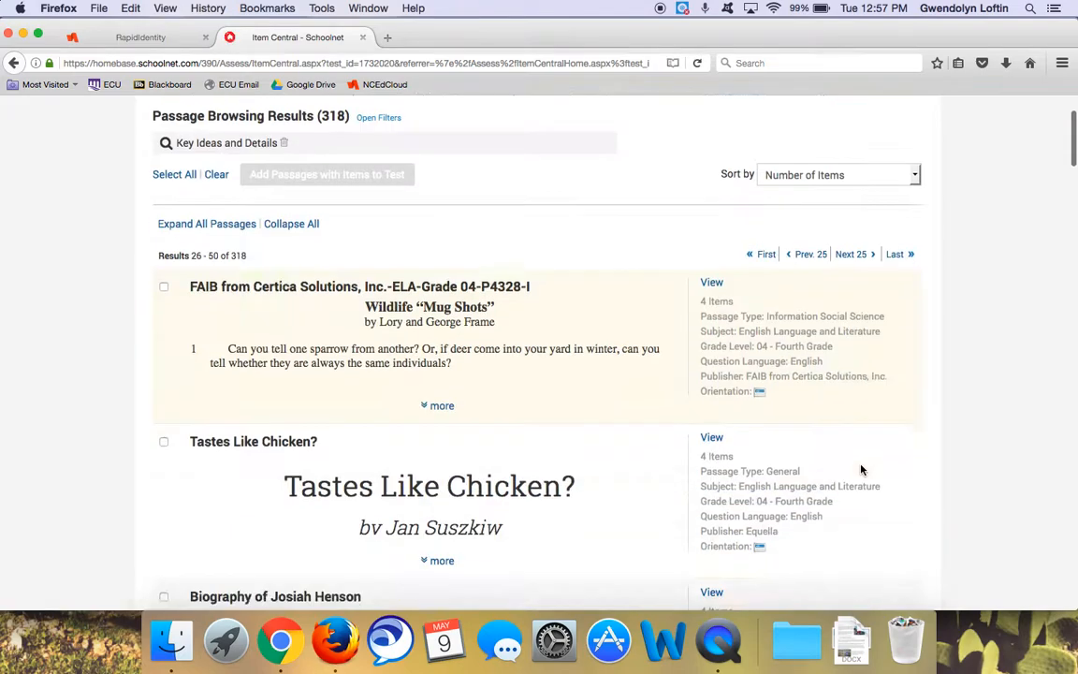
pyautogui.scroll(-5, 862, 469)
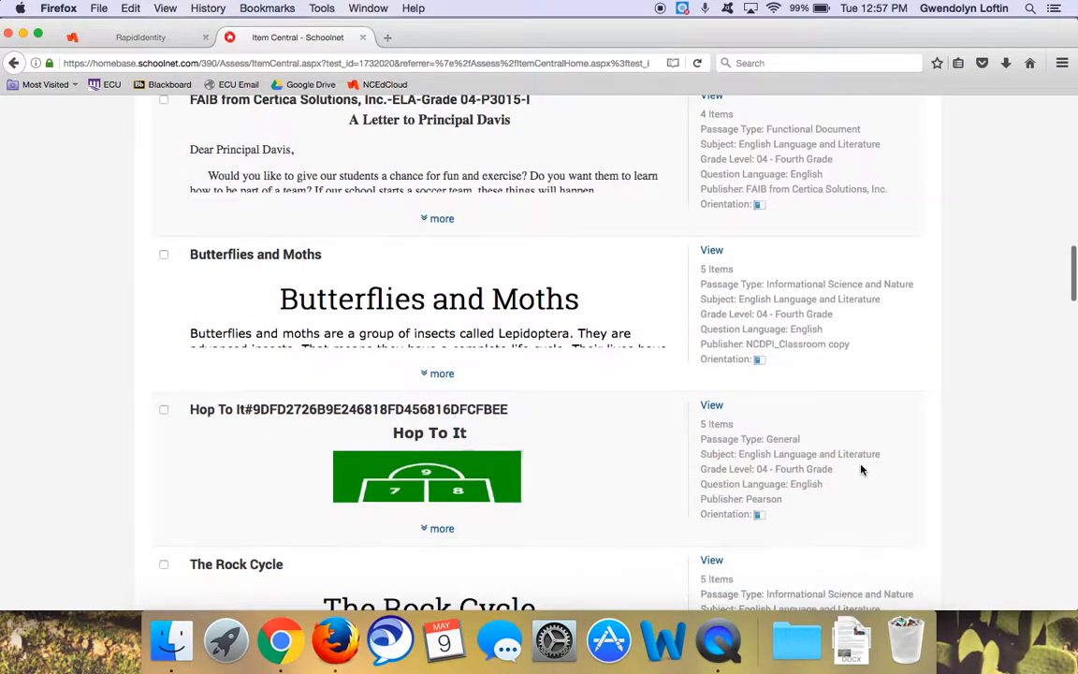
pyautogui.click(164, 255)
pyautogui.click(438, 373)
pyautogui.scroll(-10, 435, 377)
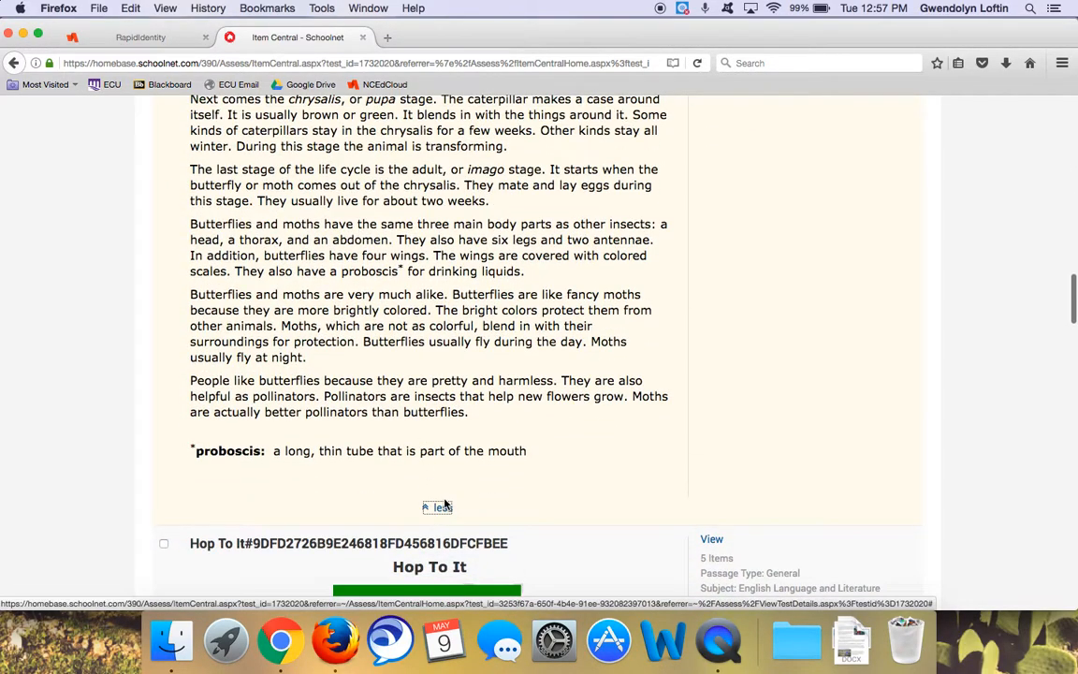
pyautogui.click(438, 508)
# Select The Rock Cycle passage as well and add both selected passages with their items to the test
pyautogui.scroll(-5, 539, 404)
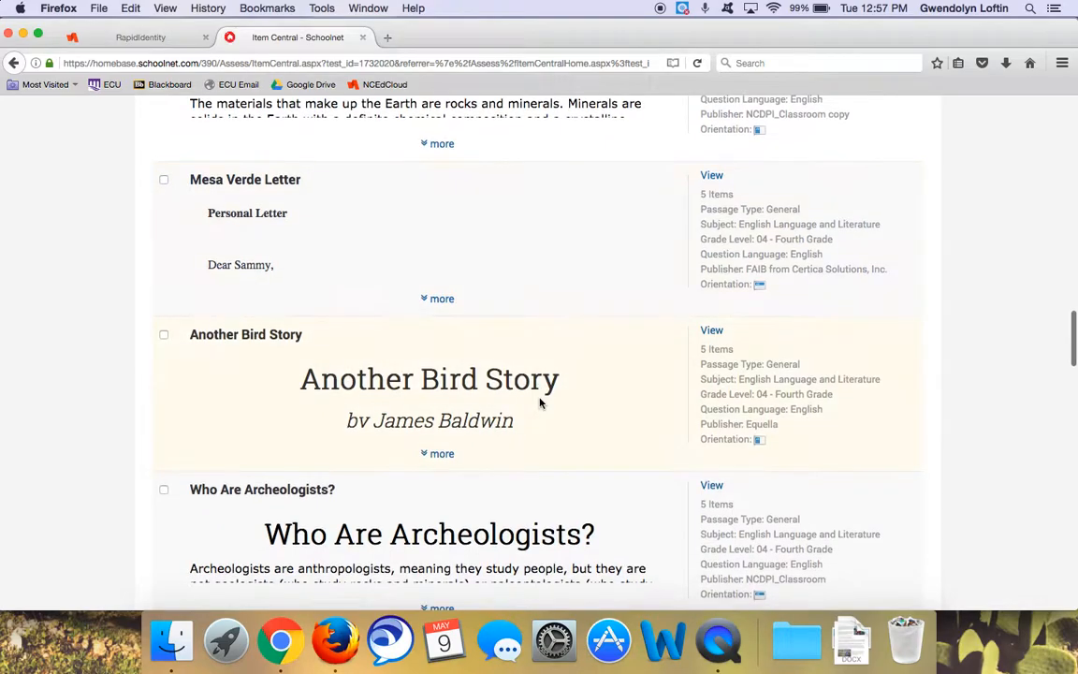
pyautogui.scroll(-20, 540, 403)
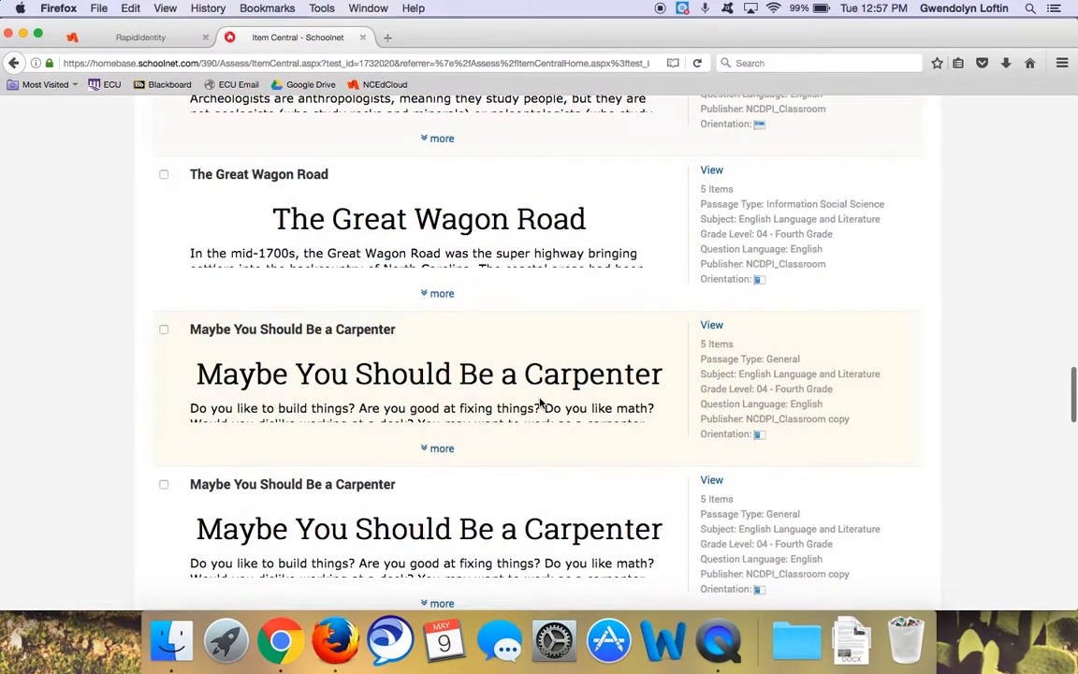
pyautogui.scroll(20, 539, 403)
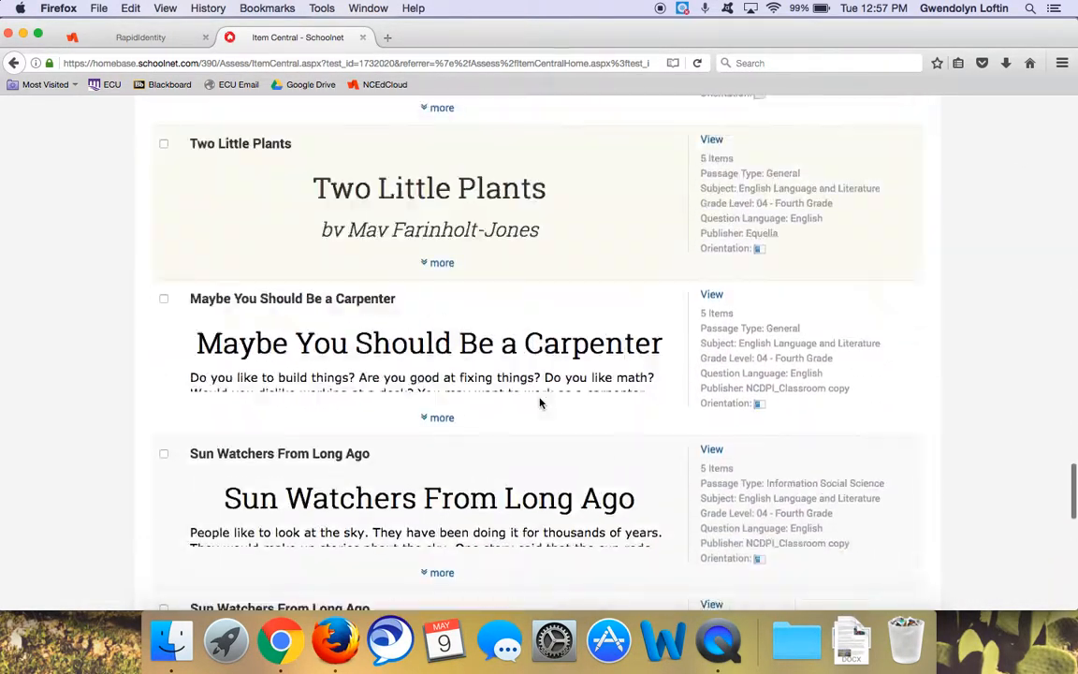
pyautogui.scroll(9, 539, 403)
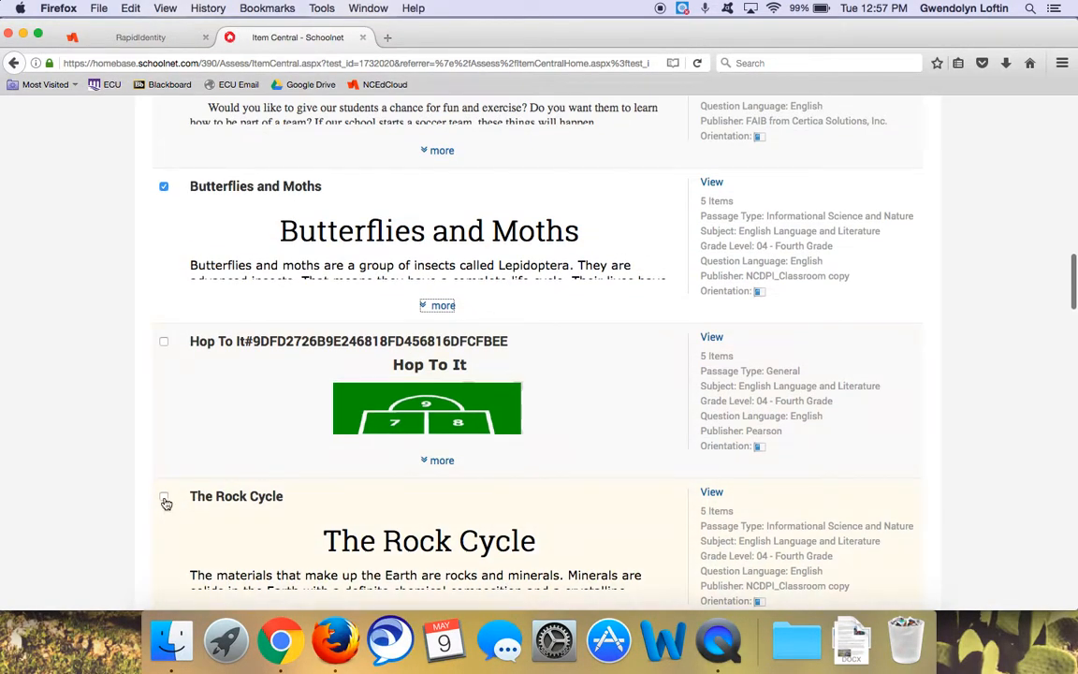
pyautogui.click(164, 496)
pyautogui.scroll(-20, 999, 511)
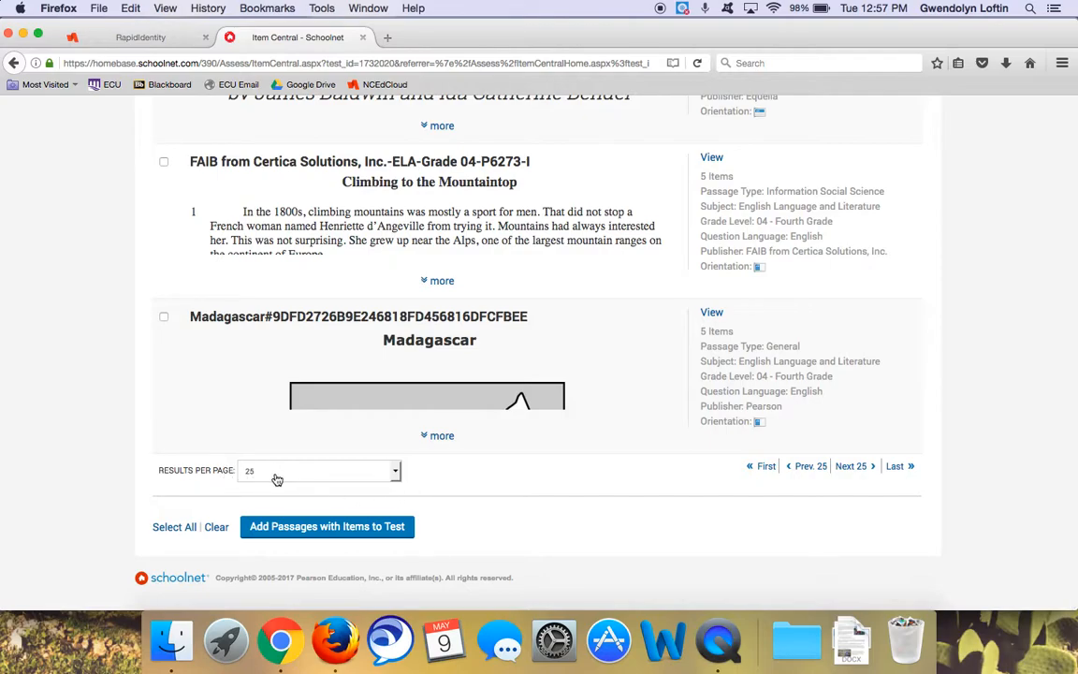
pyautogui.click(304, 529)
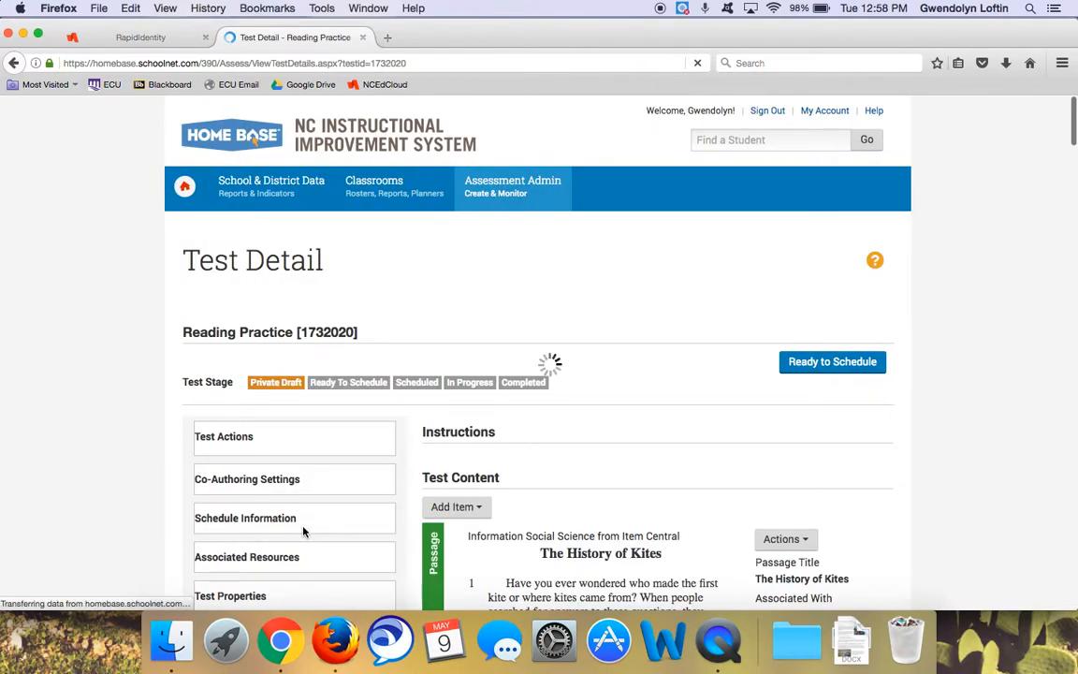
# Remove The History of Kites passage and its associated item from the Reading Practice test
pyautogui.scroll(-10, 969, 416)
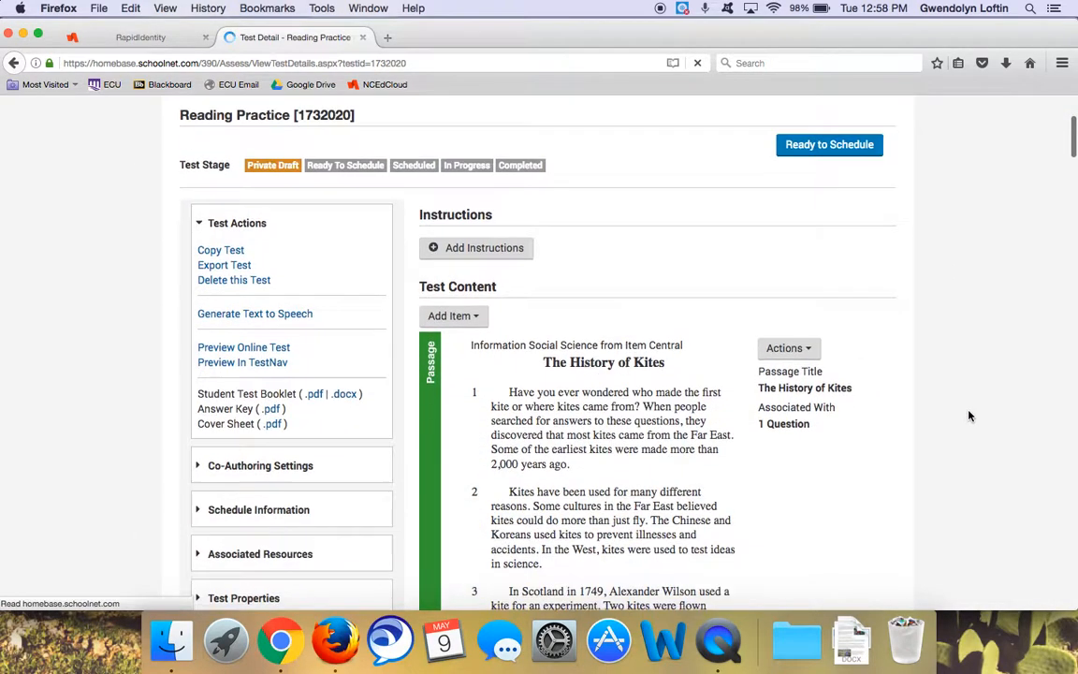
pyautogui.scroll(2, 971, 405)
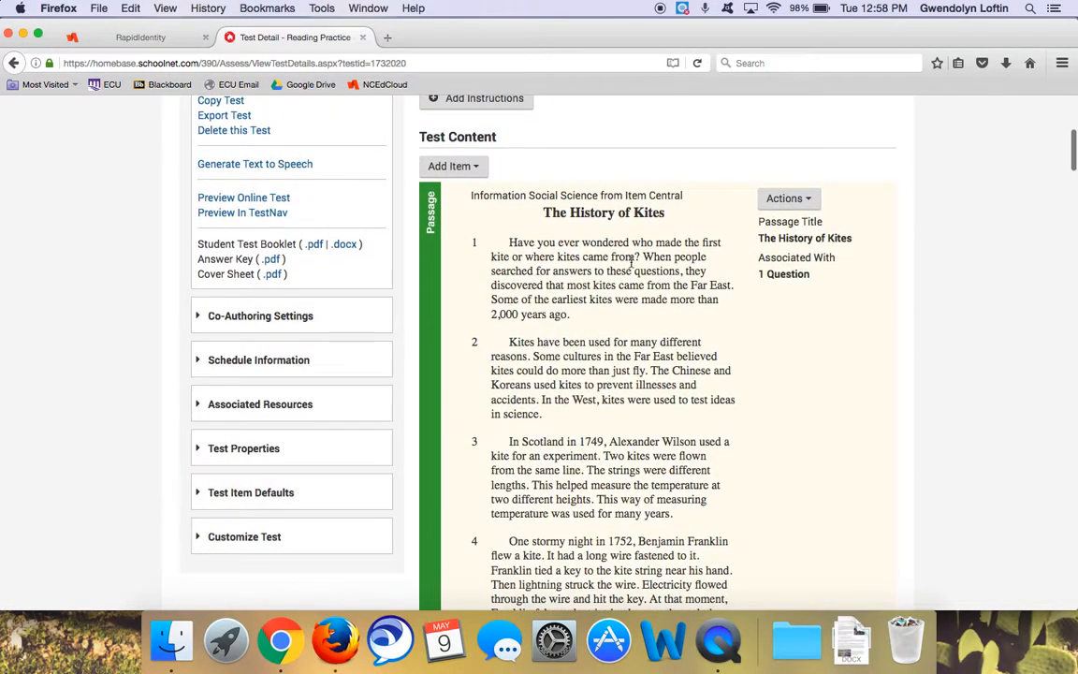
pyautogui.click(810, 198)
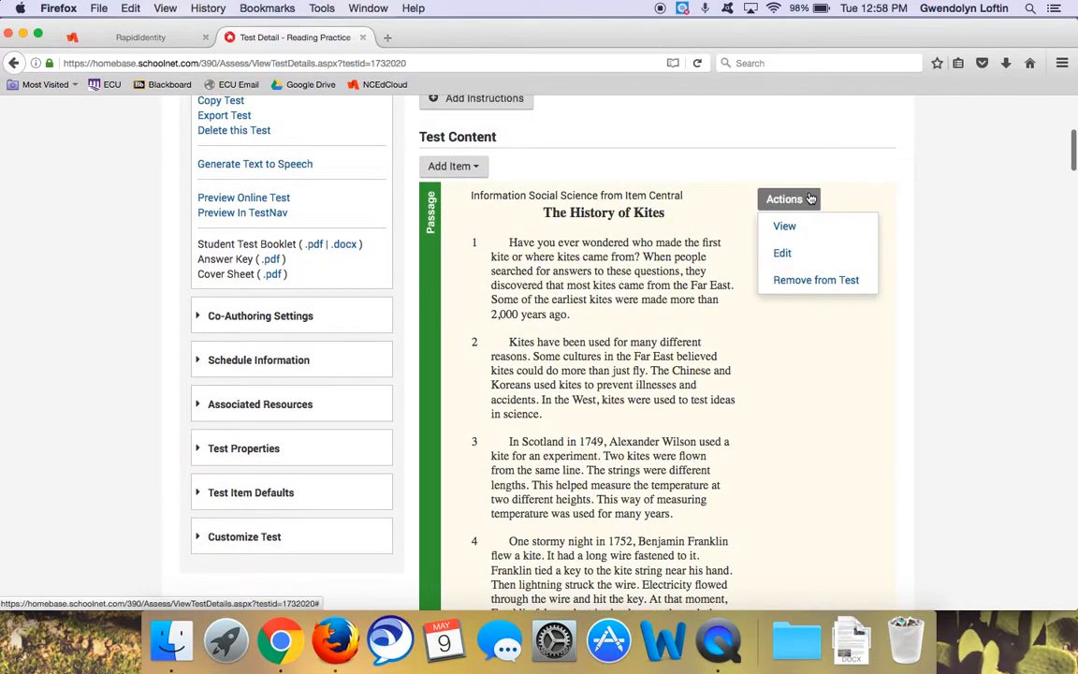
pyautogui.click(801, 280)
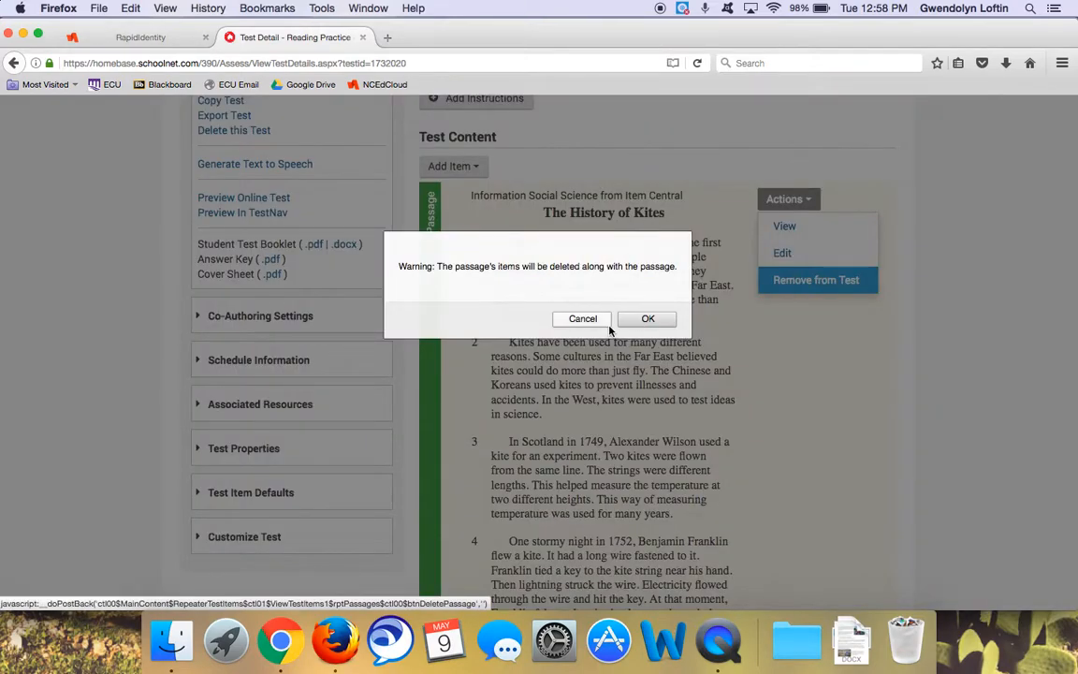
pyautogui.click(645, 318)
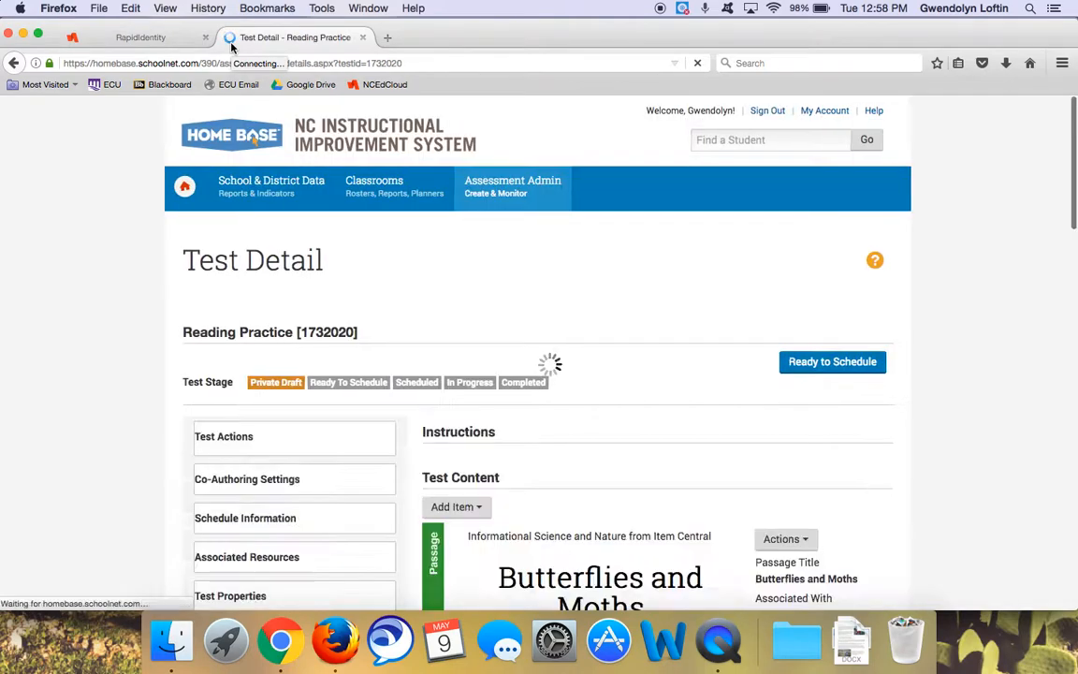
# Review the test content, checking the Butterflies and Moths passage, its items, the first item's available actions and The Rock Cycle passage
pyautogui.scroll(-3, 968, 404)
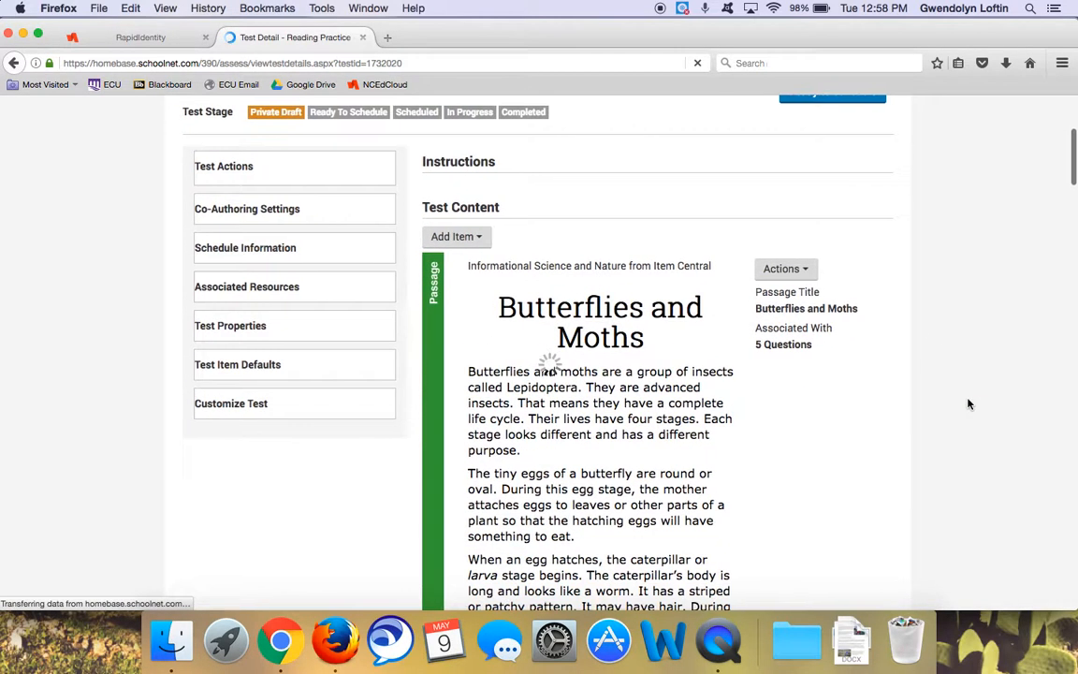
pyautogui.scroll(-10, 833, 367)
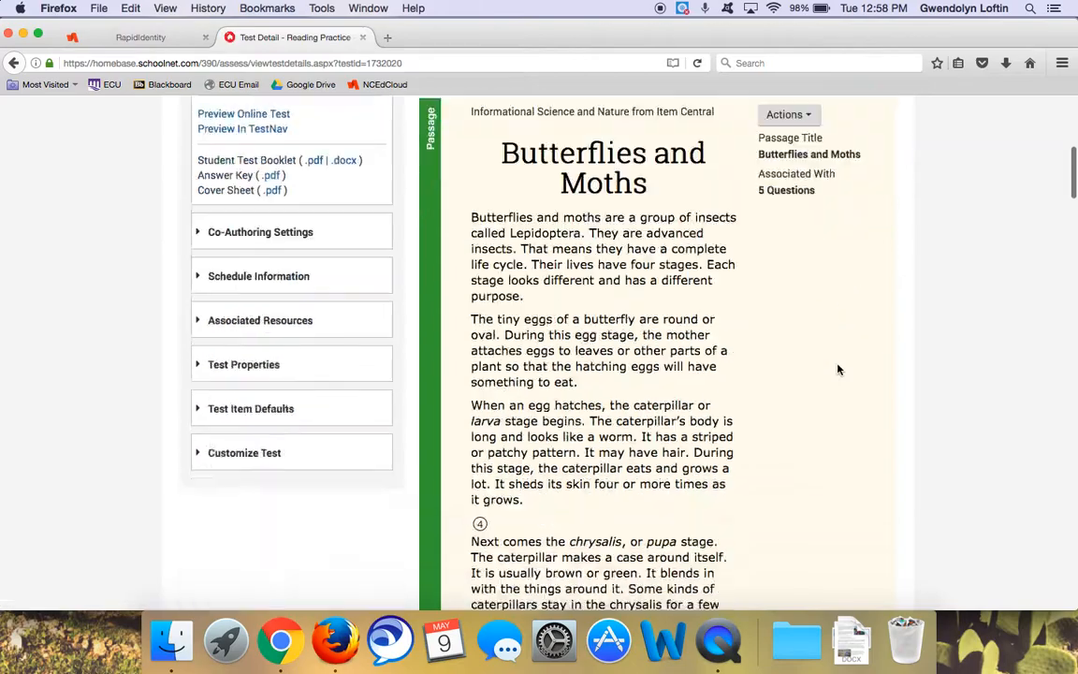
pyautogui.scroll(-2, 805, 365)
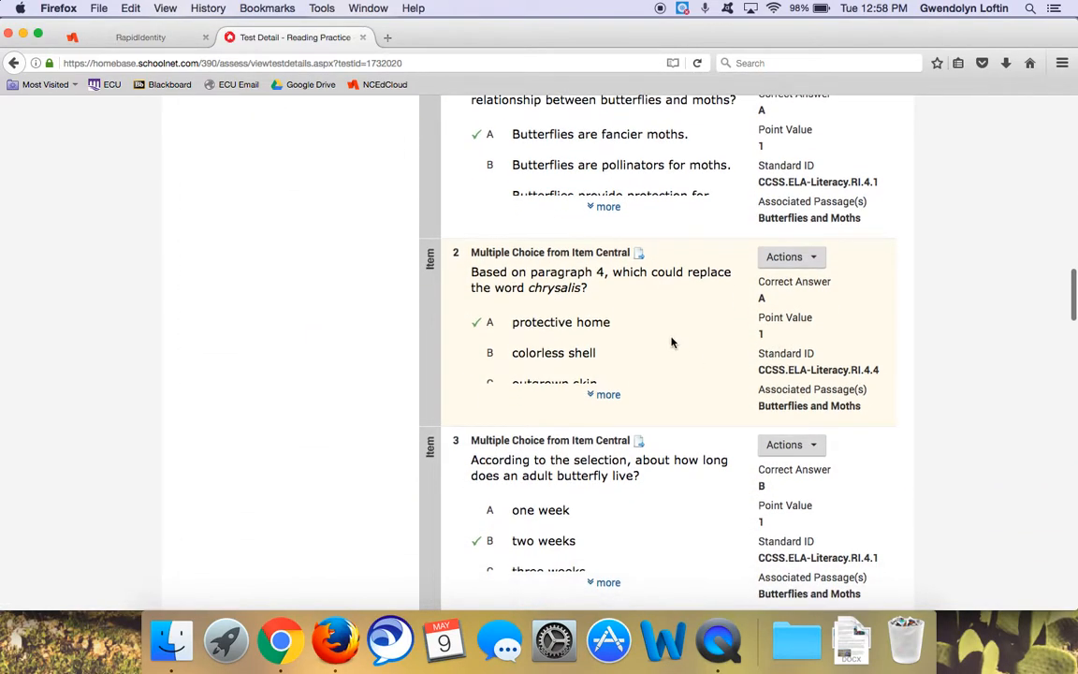
pyautogui.scroll(3, 674, 346)
pyautogui.click(782, 161)
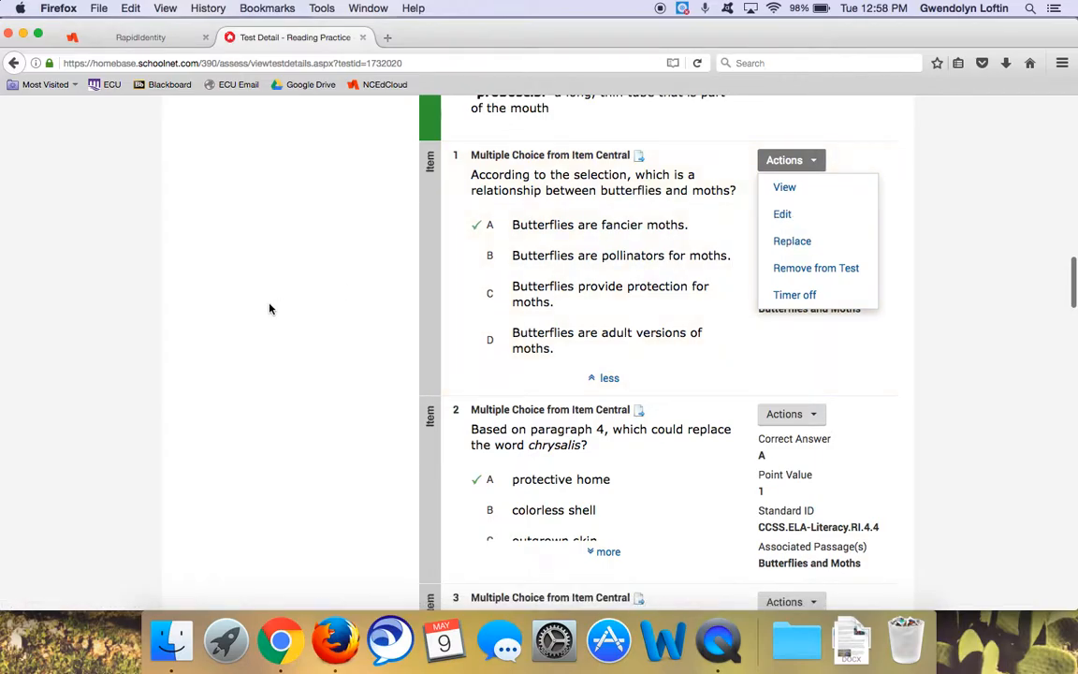
pyautogui.scroll(-12, 269, 309)
pyautogui.scroll(-15, 270, 309)
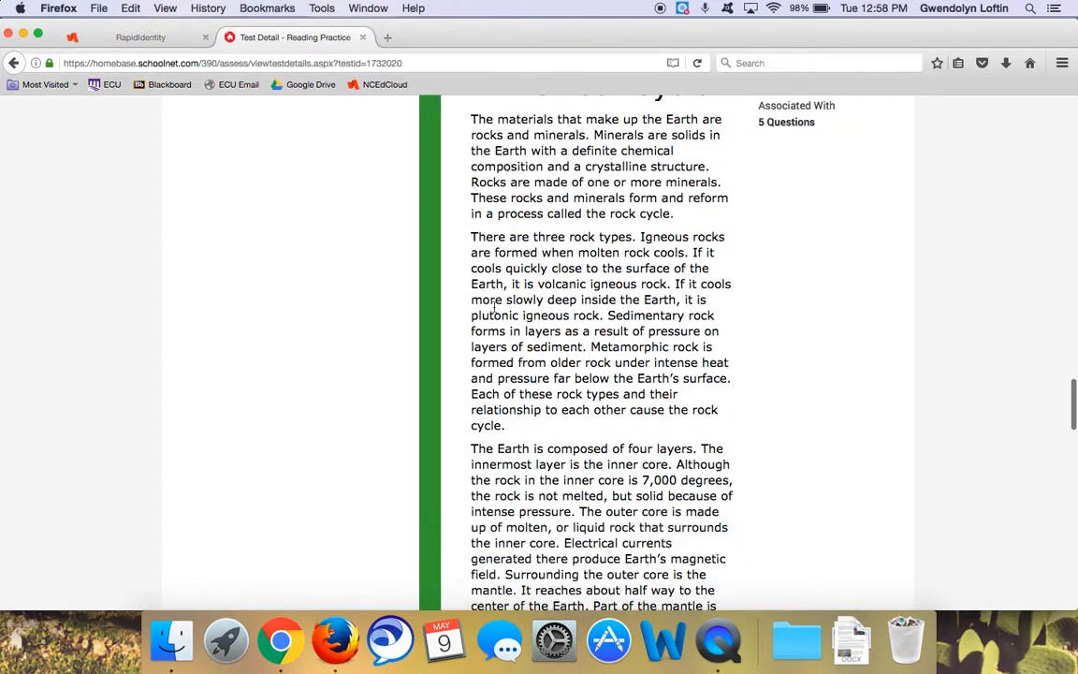
pyautogui.scroll(20, 517, 310)
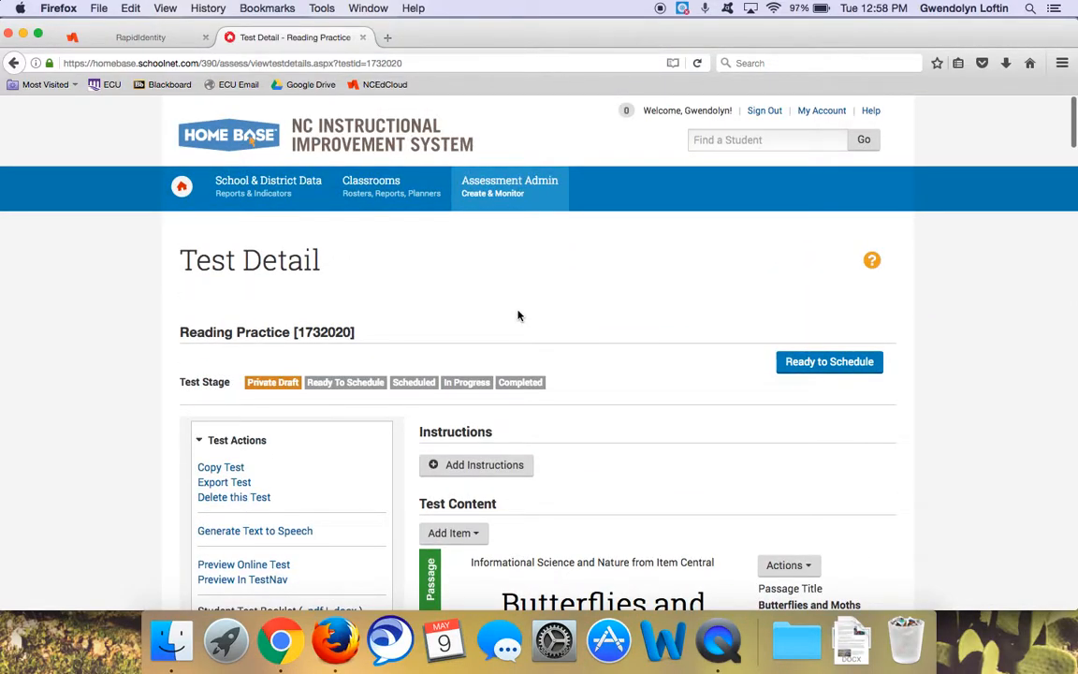
# Download the student test booklet as a PDF and open the file in Acrobat Reader
pyautogui.scroll(-3, 389, 365)
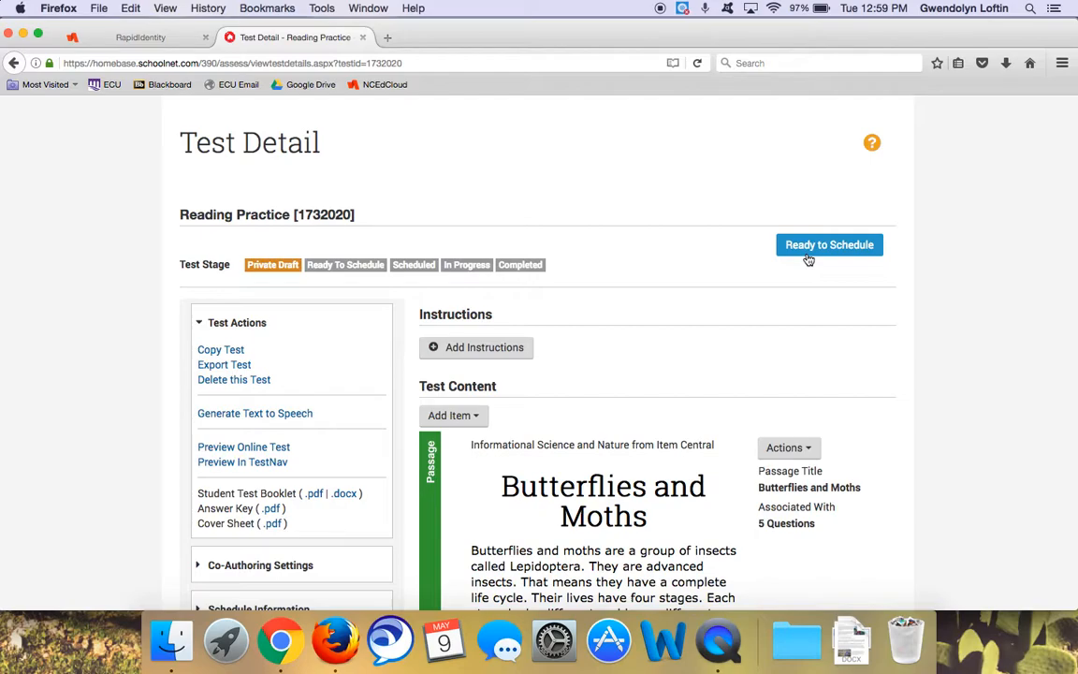
pyautogui.click(316, 496)
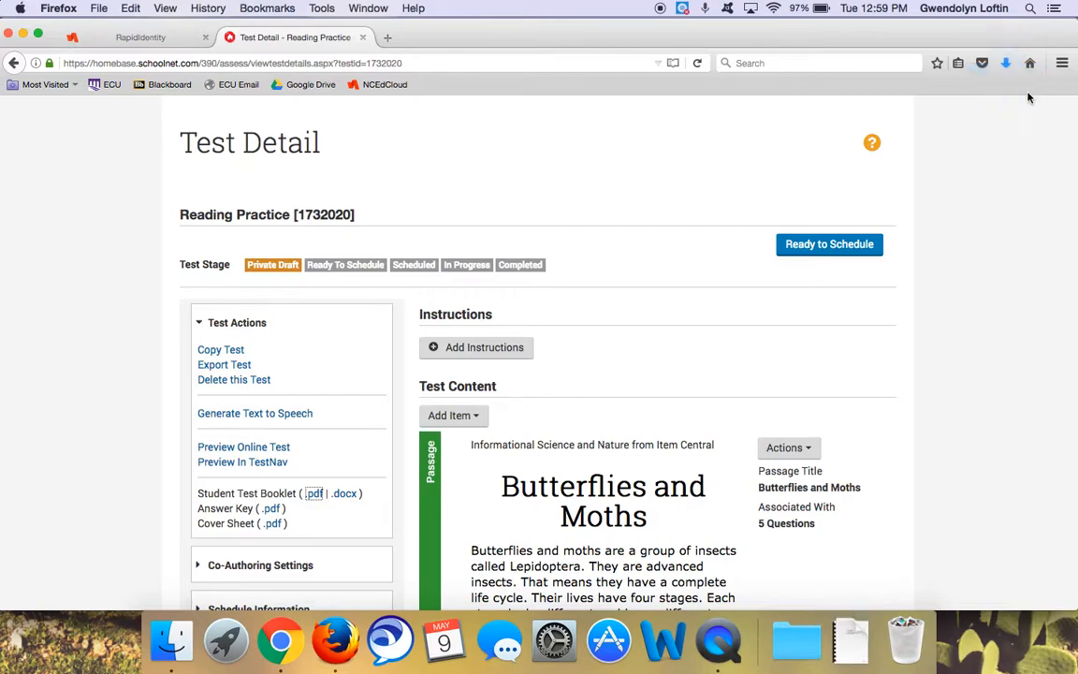
pyautogui.click(851, 637)
pyautogui.click(852, 588)
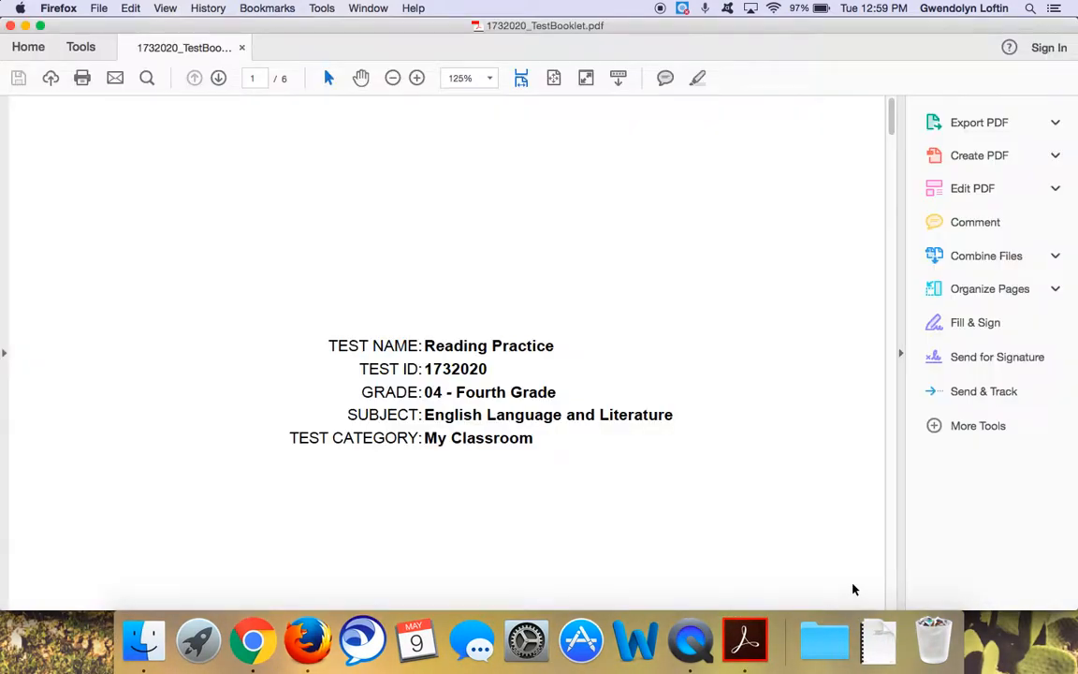
# Look through the booklet's cover page, passages and questions, and return to the Test Detail page in Firefox
pyautogui.scroll(-10, 640, 506)
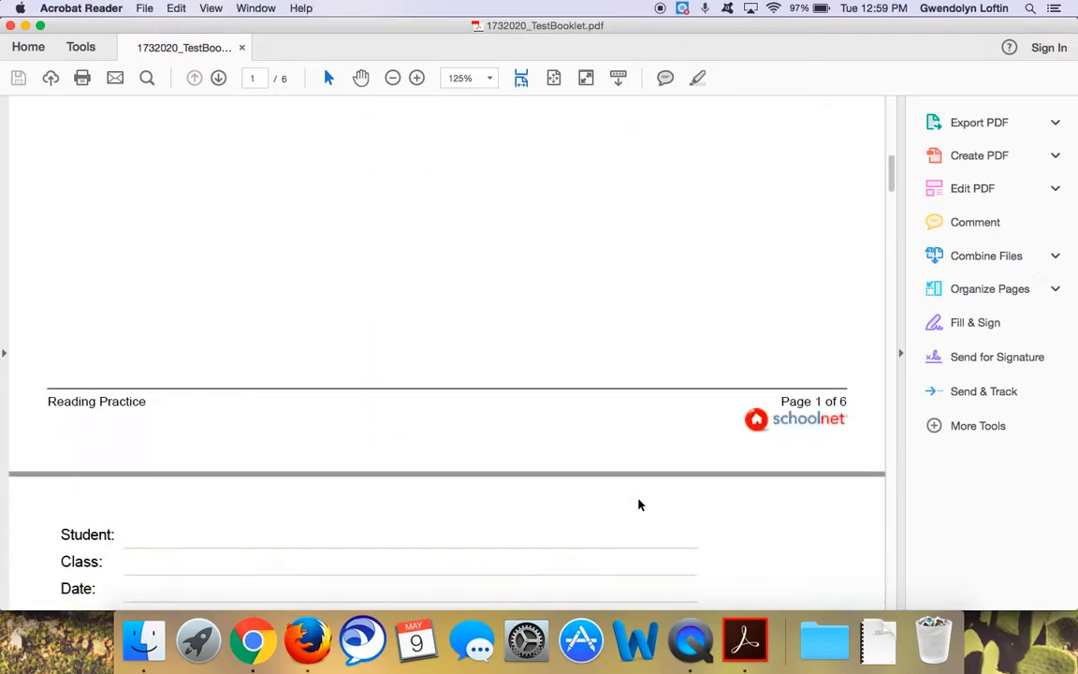
pyautogui.scroll(-15, 640, 506)
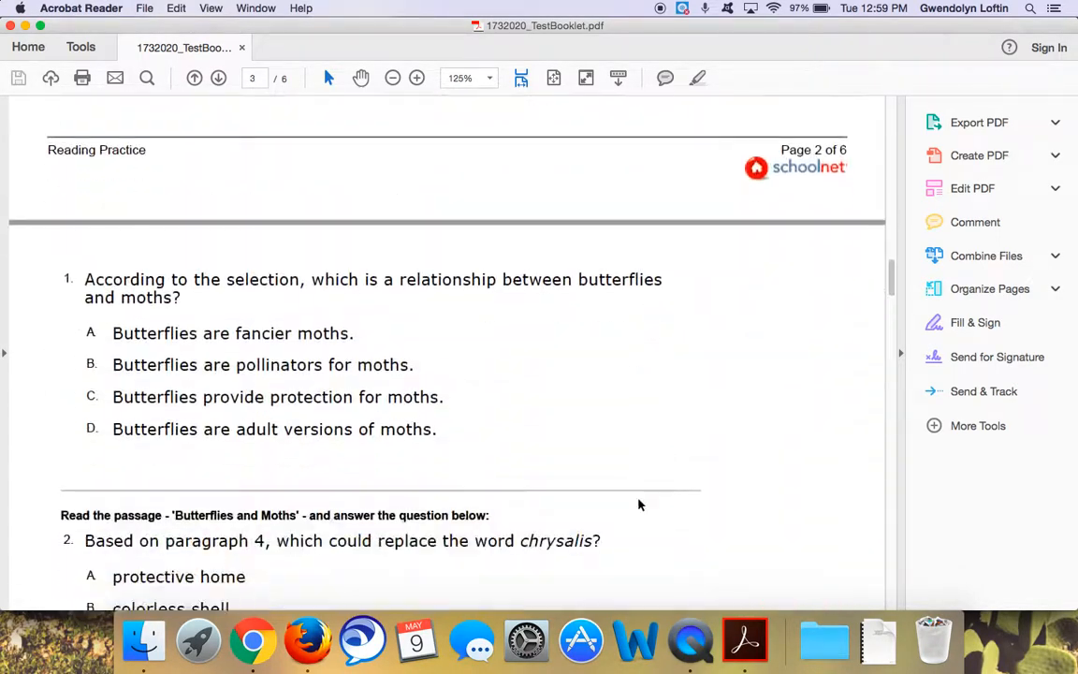
pyautogui.scroll(-14, 638, 502)
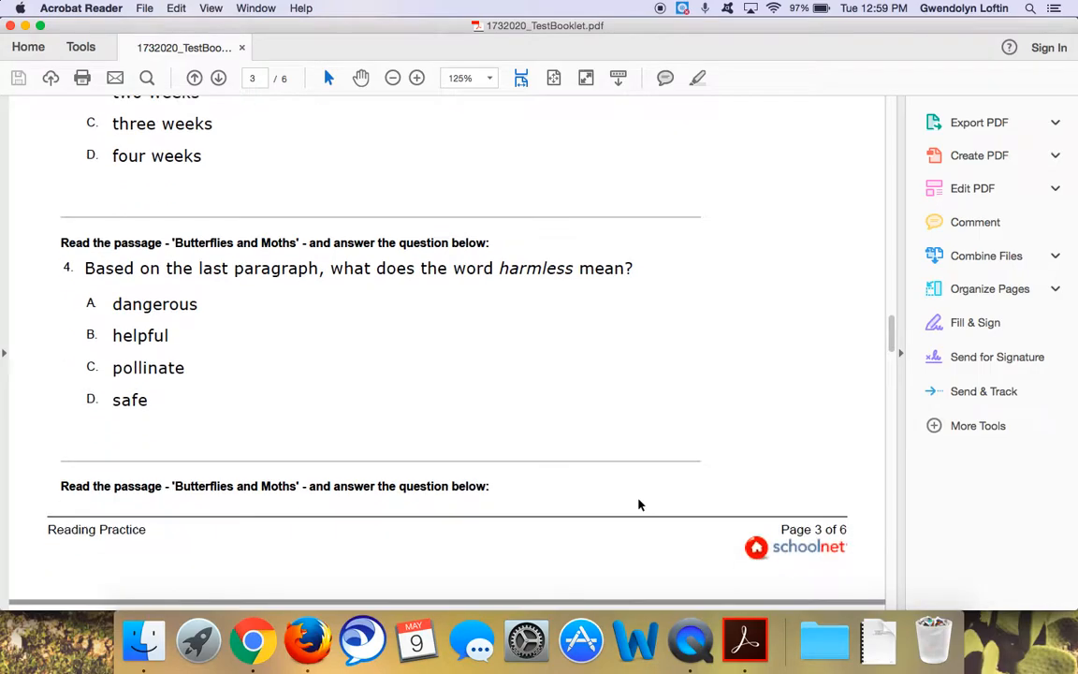
pyautogui.scroll(-15, 639, 505)
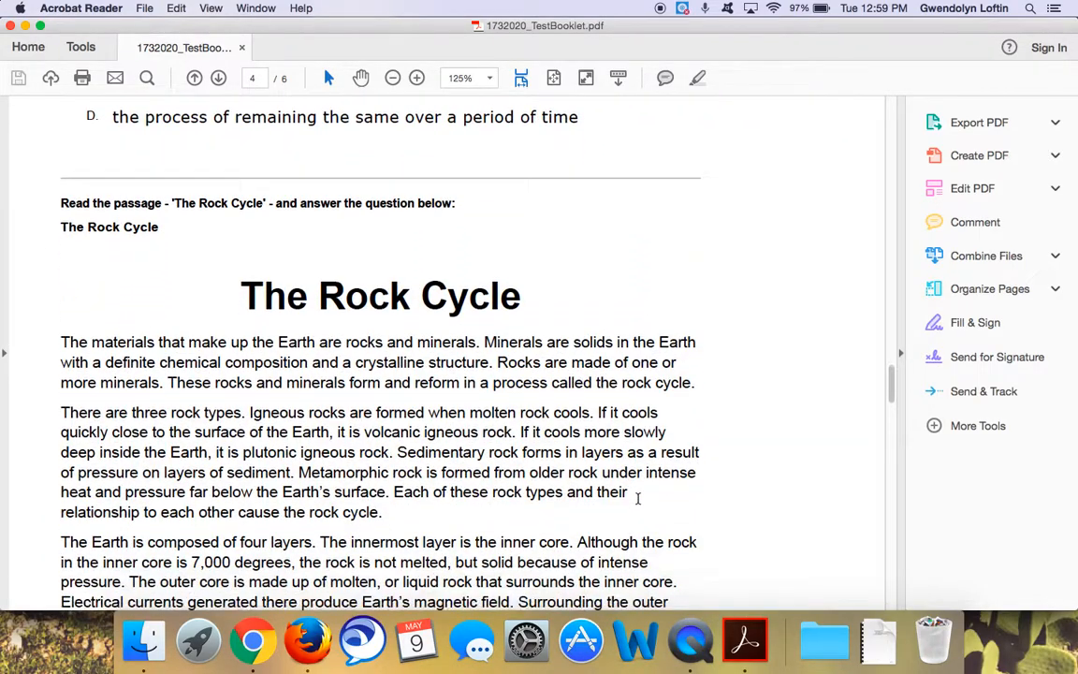
pyautogui.scroll(-10, 639, 499)
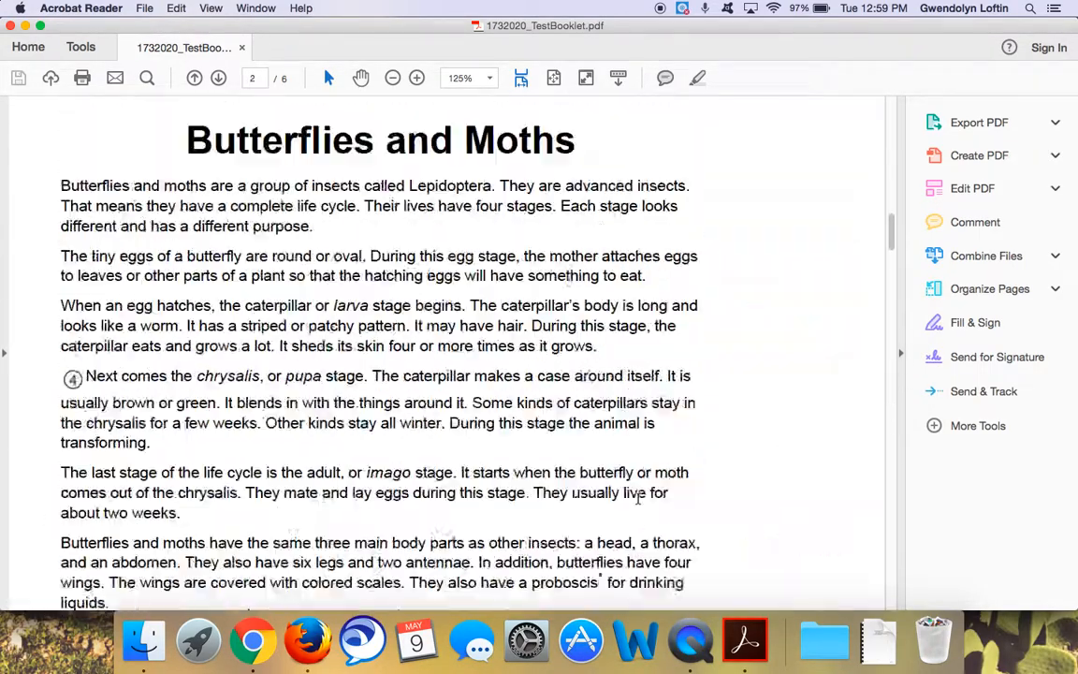
pyautogui.scroll(2, 639, 499)
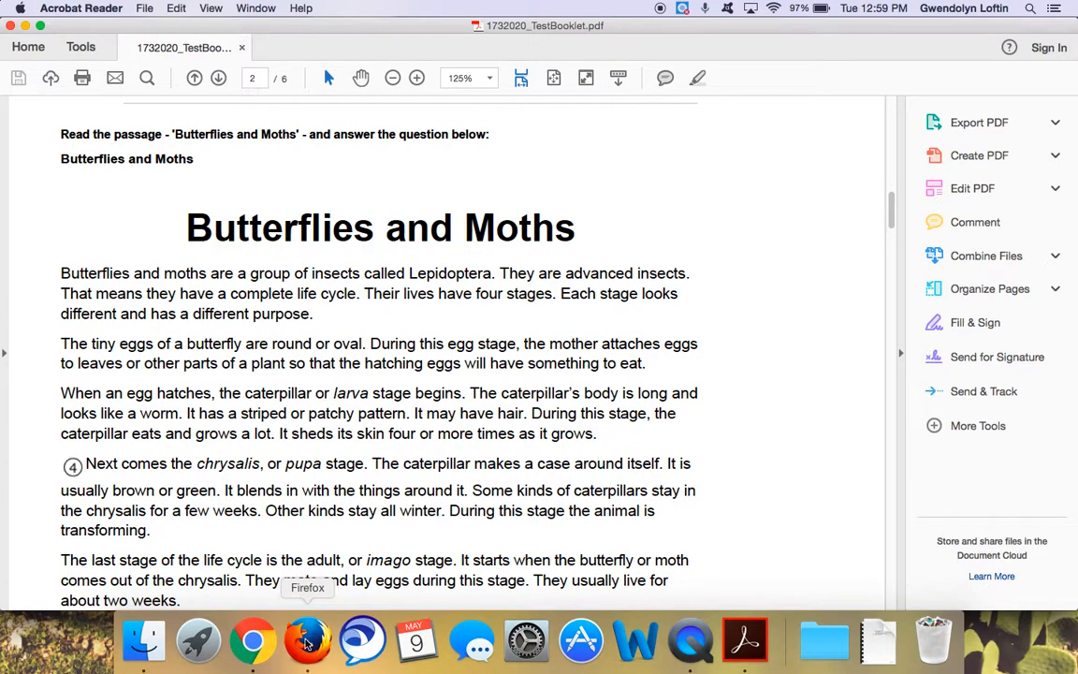
pyautogui.click(305, 642)
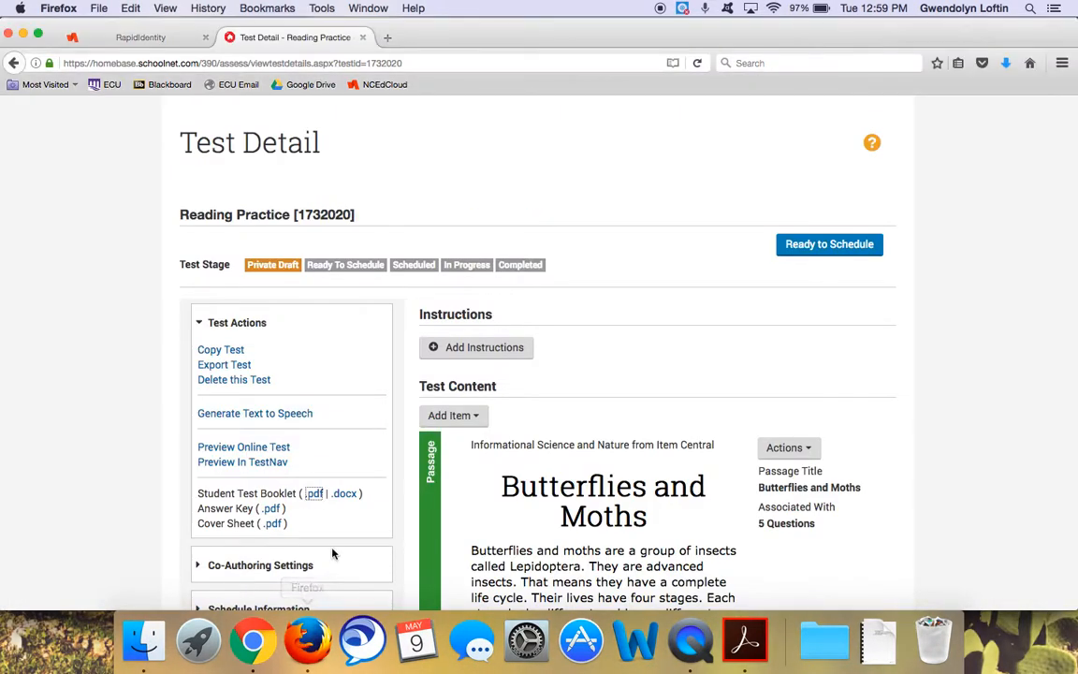
pyautogui.scroll(4, 332, 554)
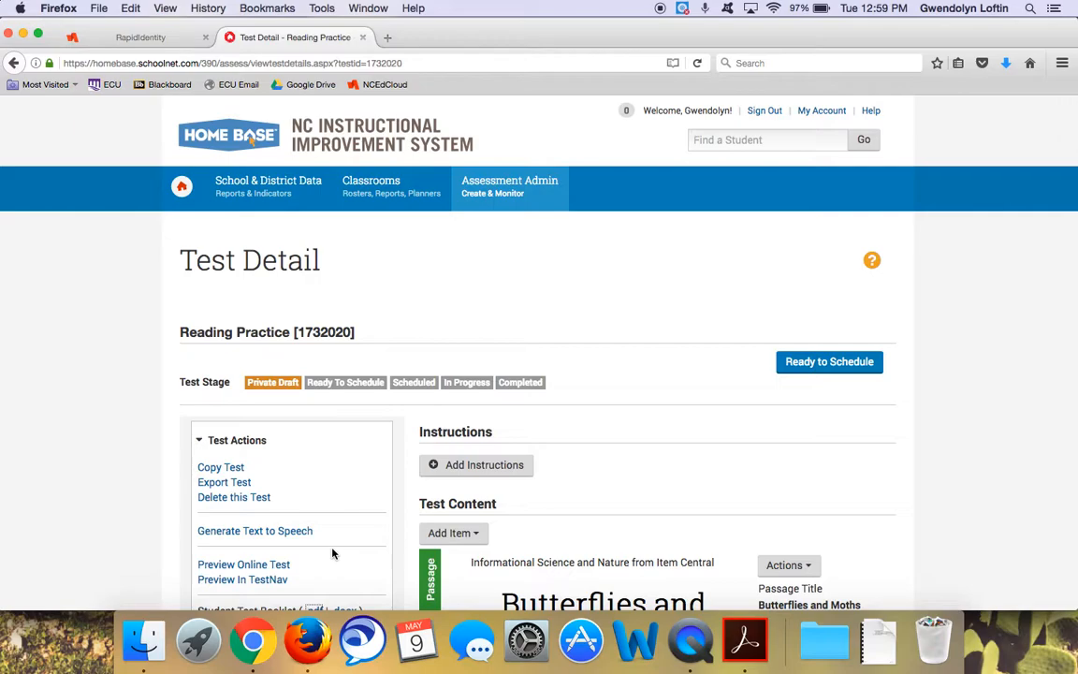